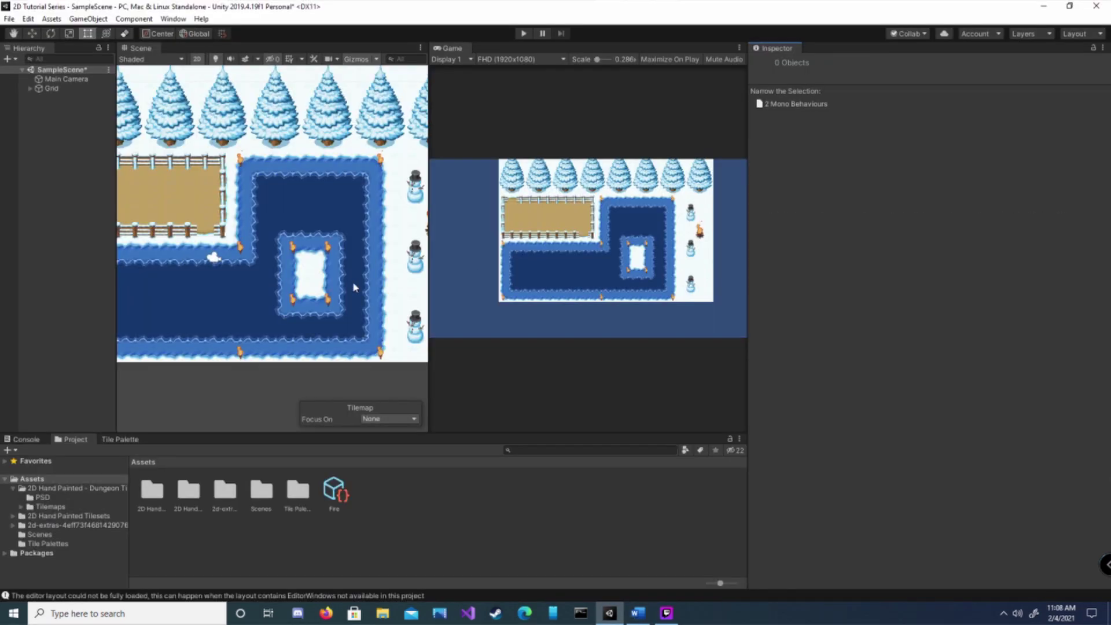
Open the Package Manager and check the Scriptable Render Pipeline setting in the project's Graphics settings
left_click(173, 19)
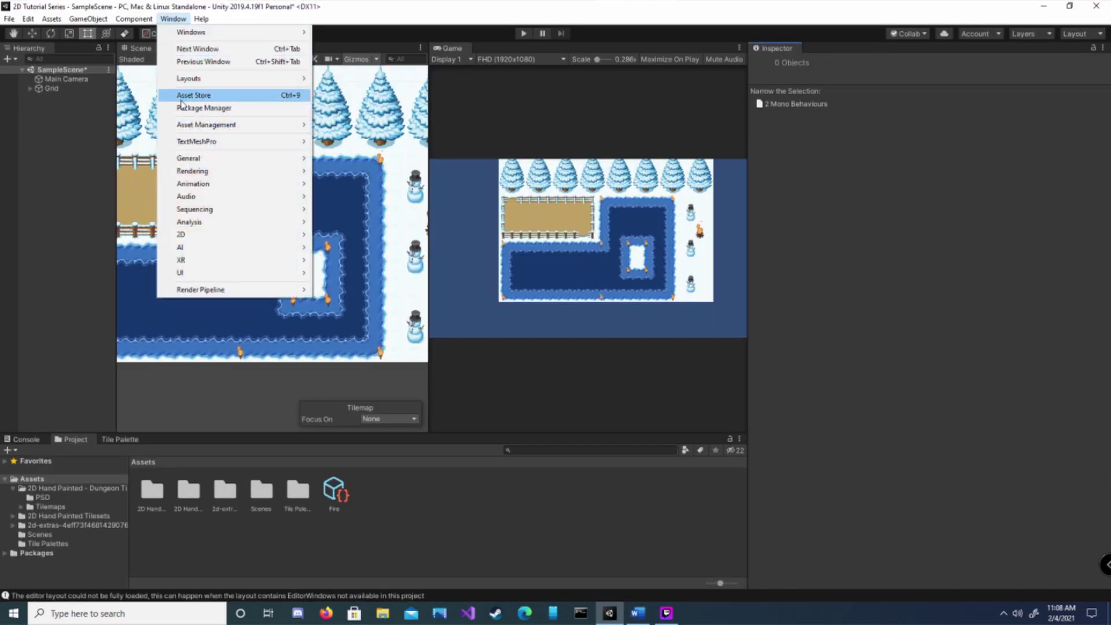
left_click(203, 108)
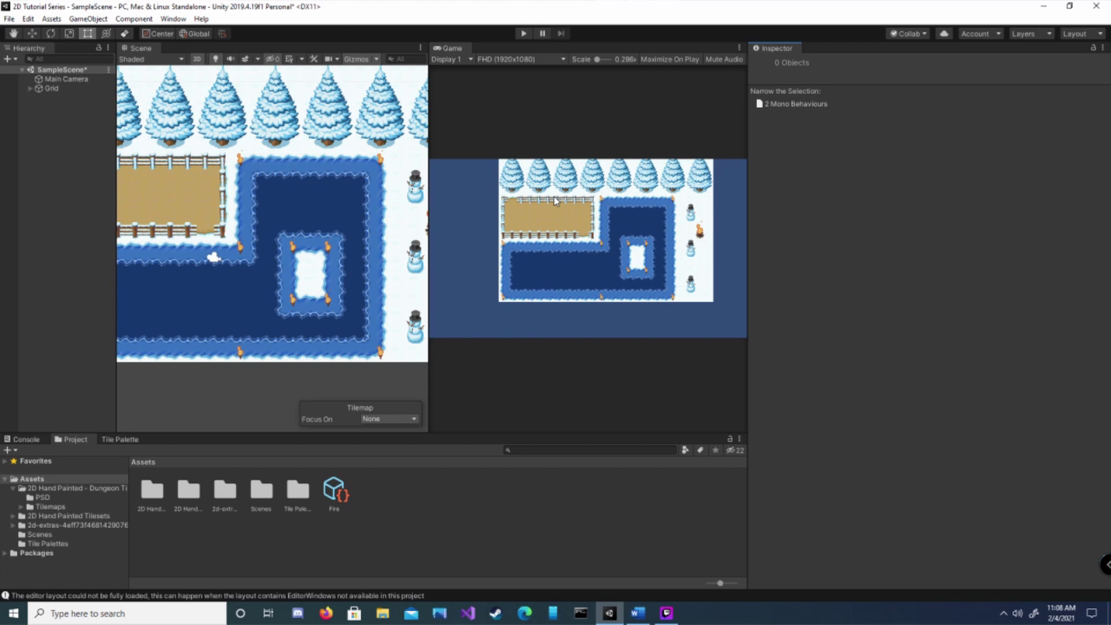
left_click(27, 19)
left_click(56, 344)
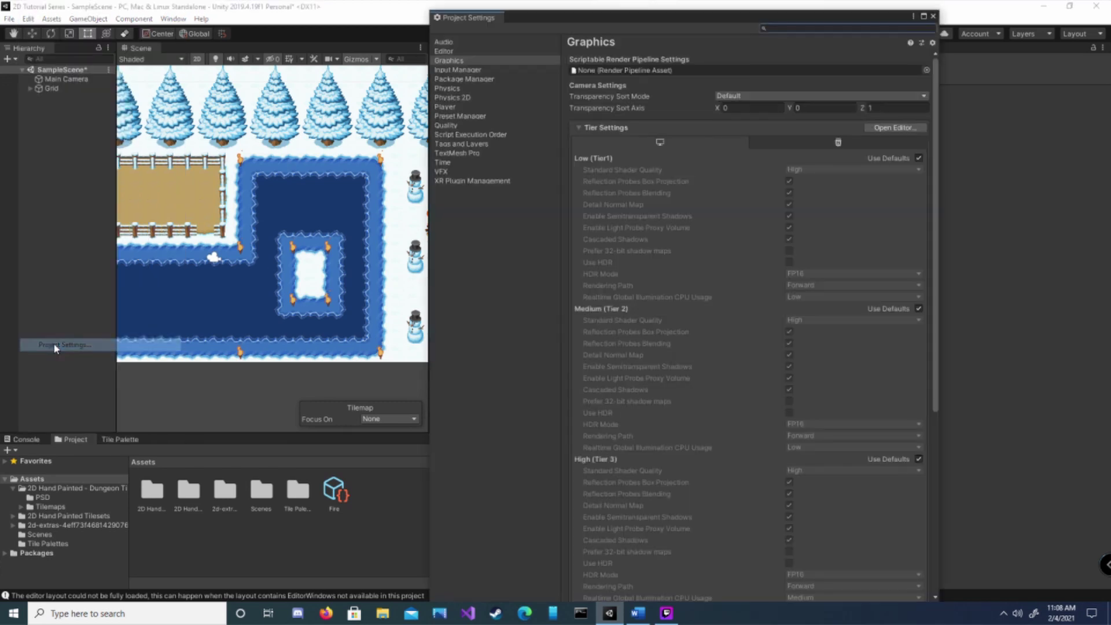
left_click(437, 60)
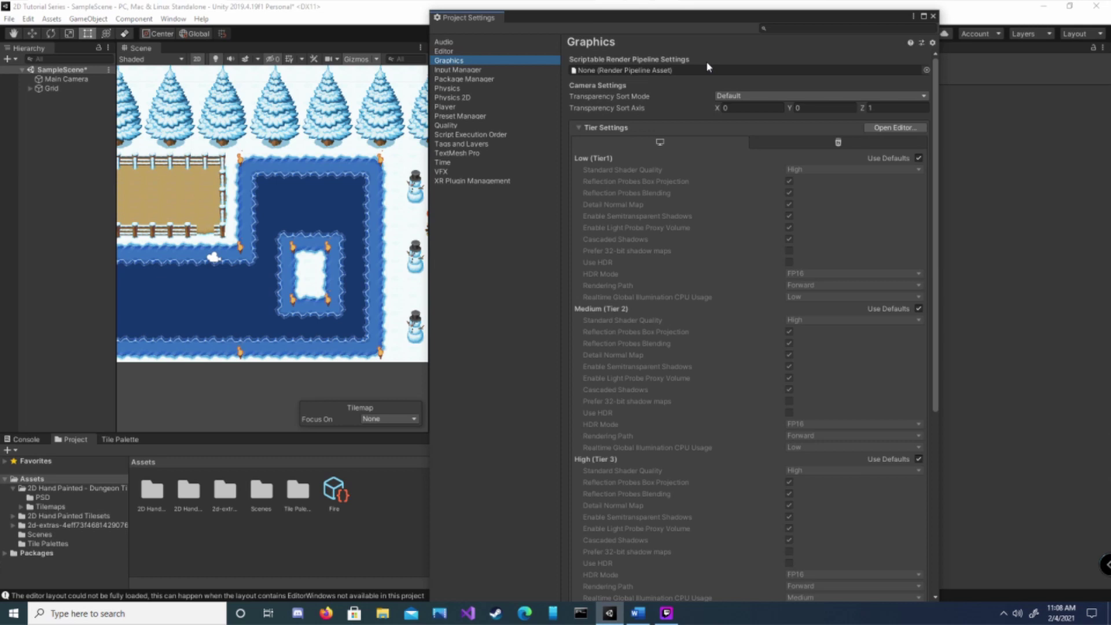
Create a Universal Render Pipeline asset with forward renderer in the Assets folder, keeping the default name
right_click(483, 511)
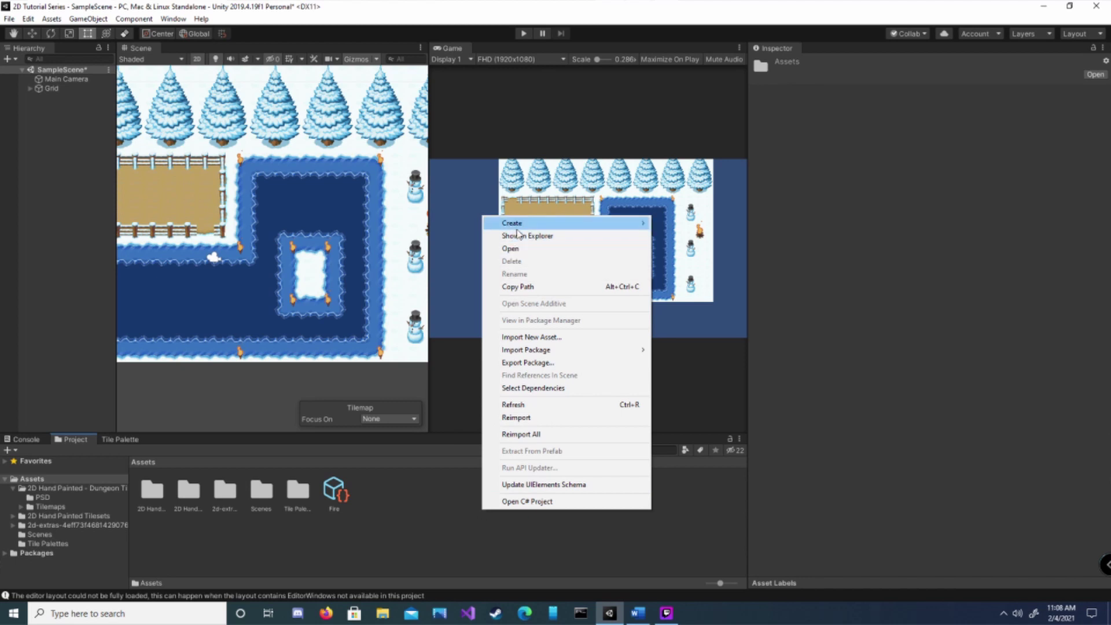
mouse_move(516, 225)
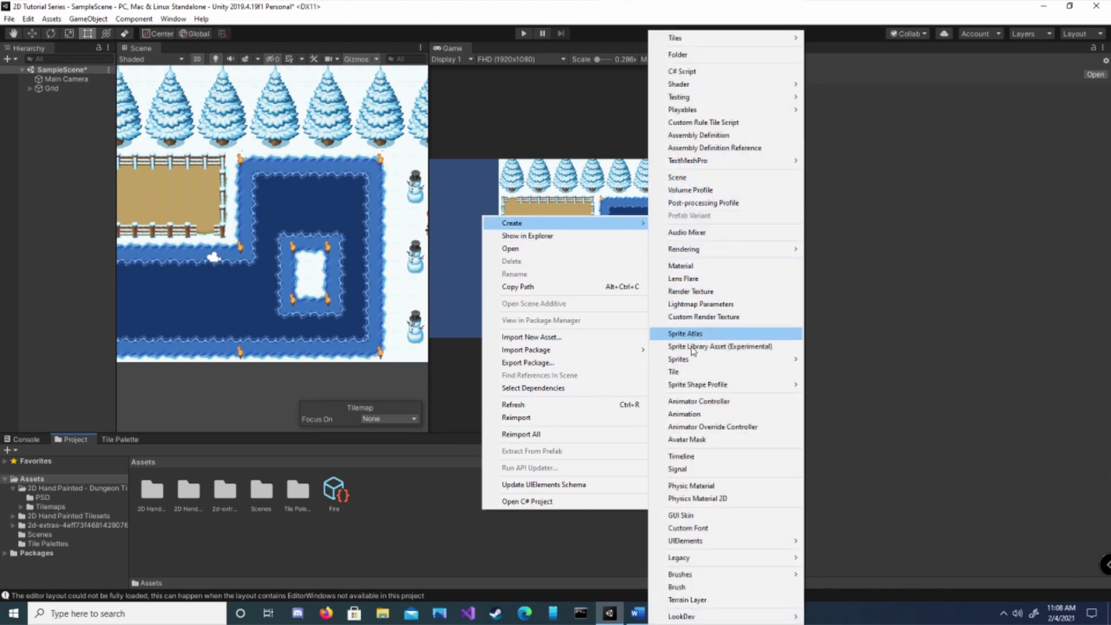
mouse_move(755, 250)
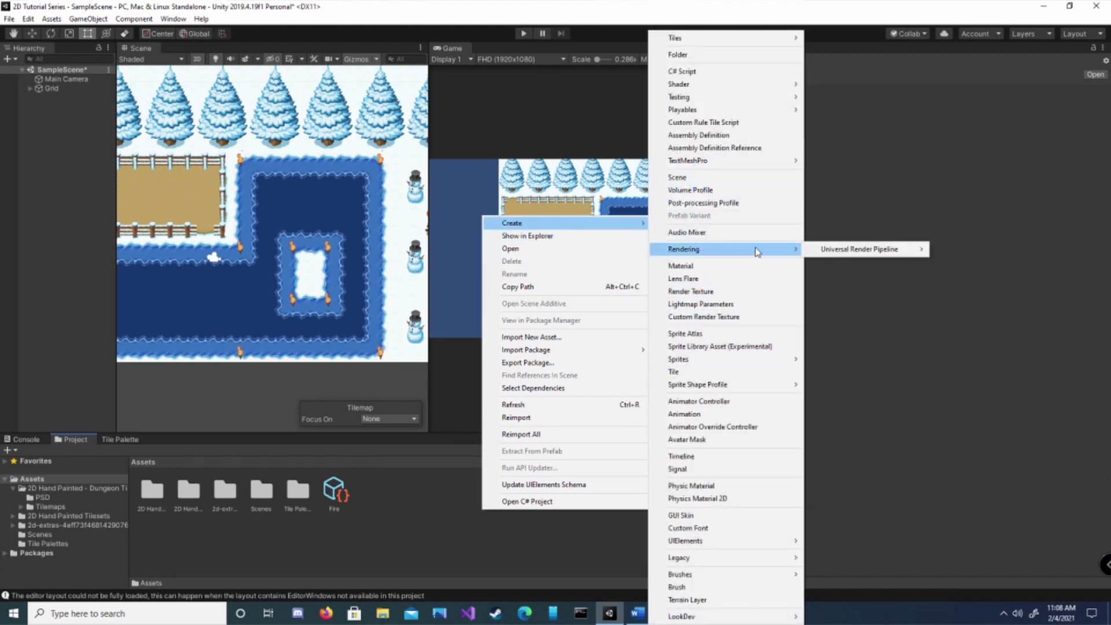
mouse_move(868, 252)
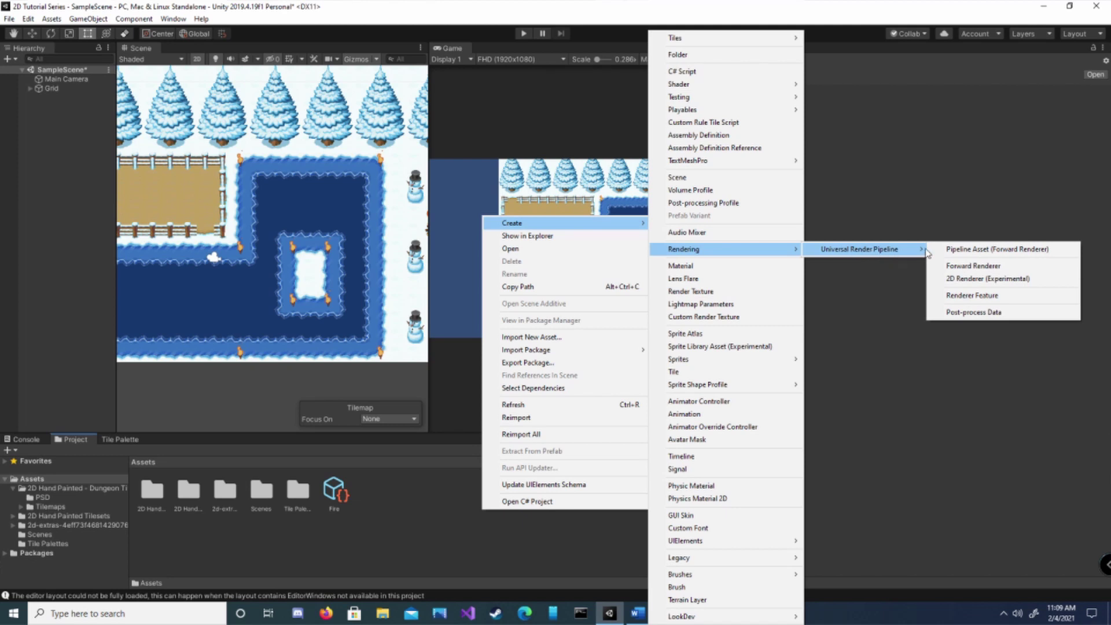
left_click(960, 250)
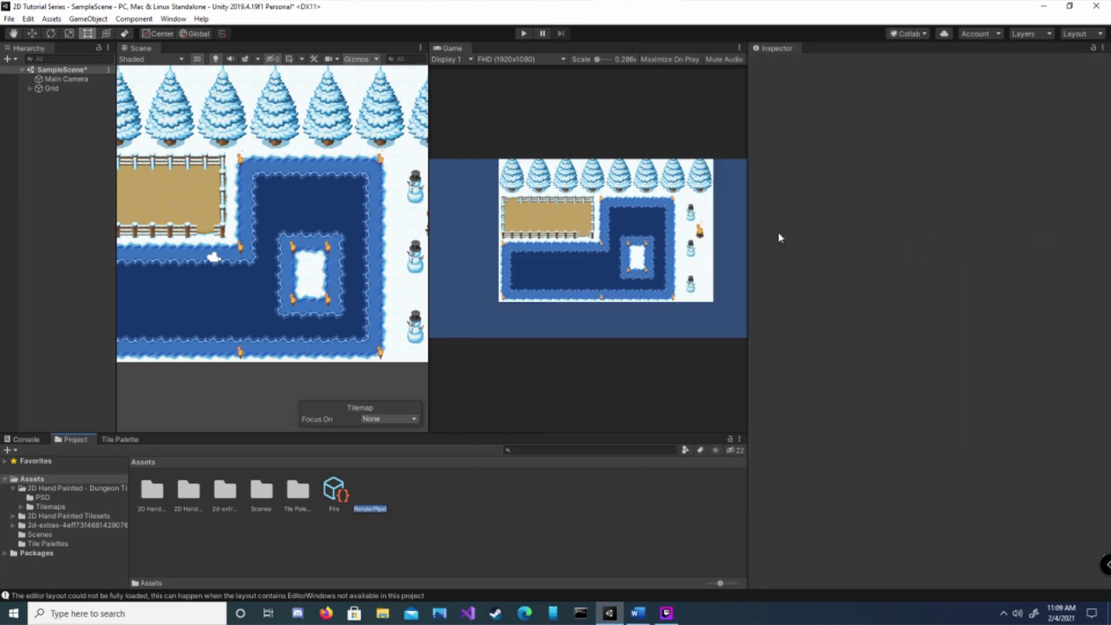
left_click(415, 533)
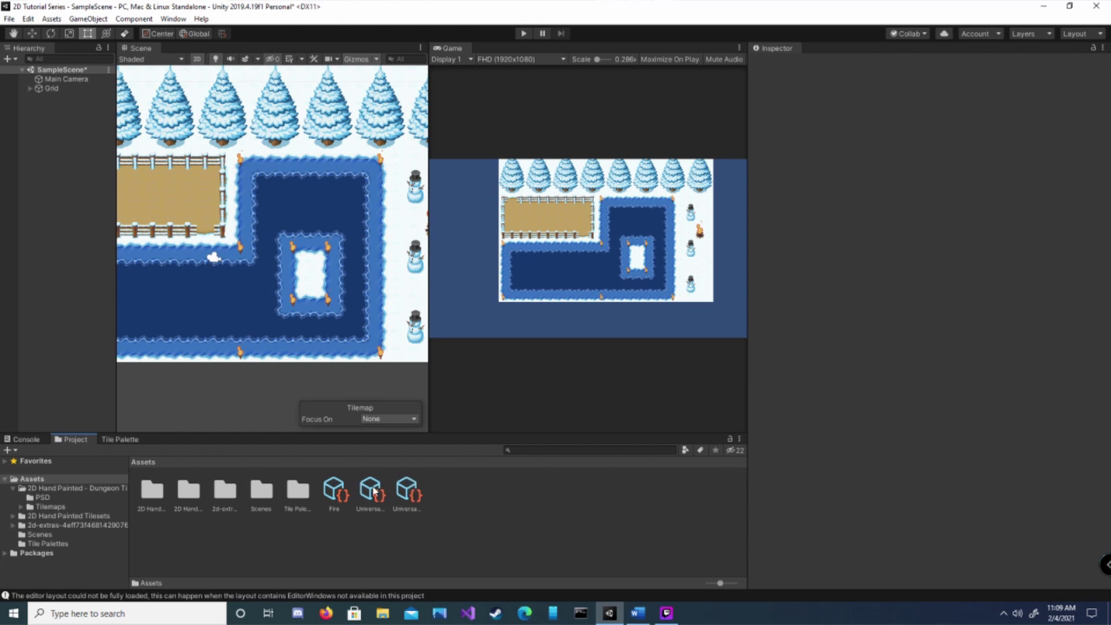
Delete the forward renderer asset UniversalRenderPipelineAsset_Renderer from the Assets folder
left_click(399, 490)
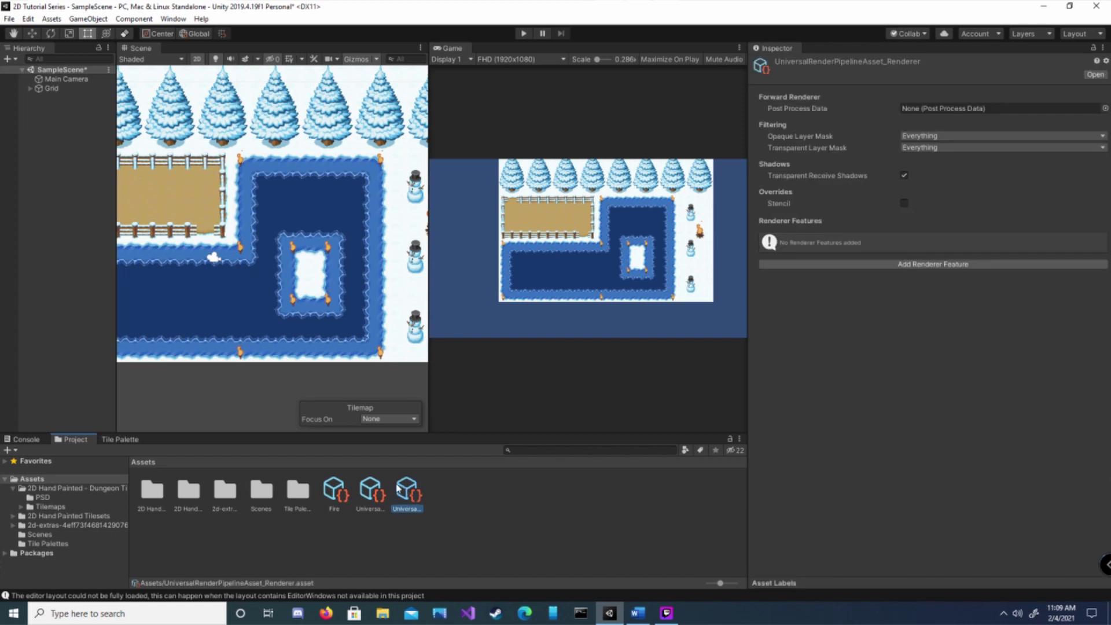
key("Delete")
key("Return")
Assign UniversalRenderPipelineAsset as the Scriptable Render Pipeline in the project's Graphics settings and close the settings window
left_click(28, 19)
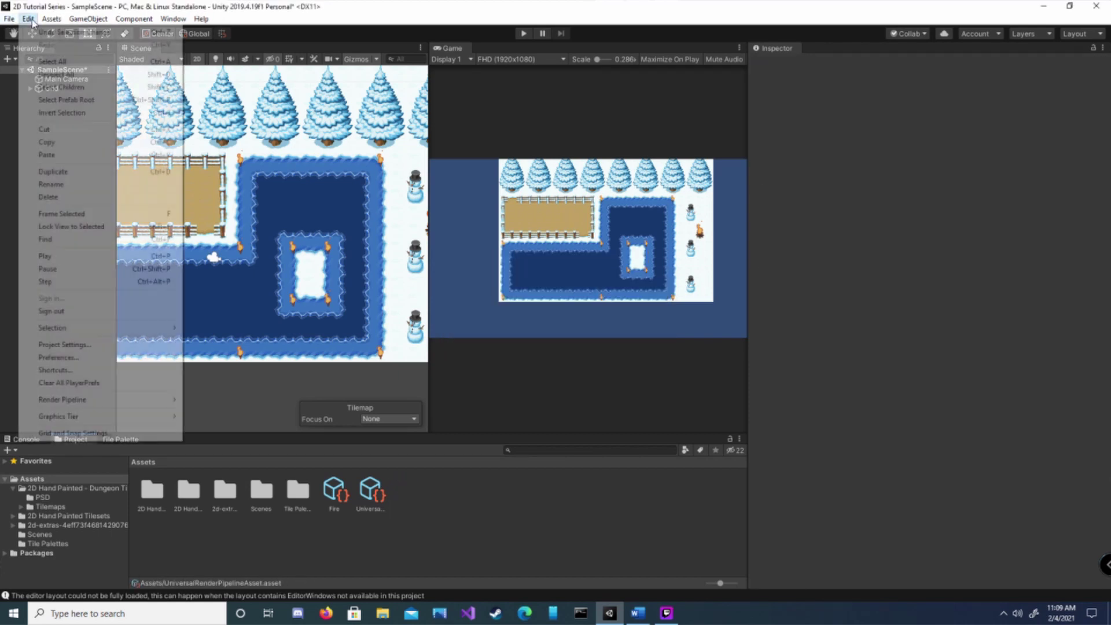
left_click(68, 344)
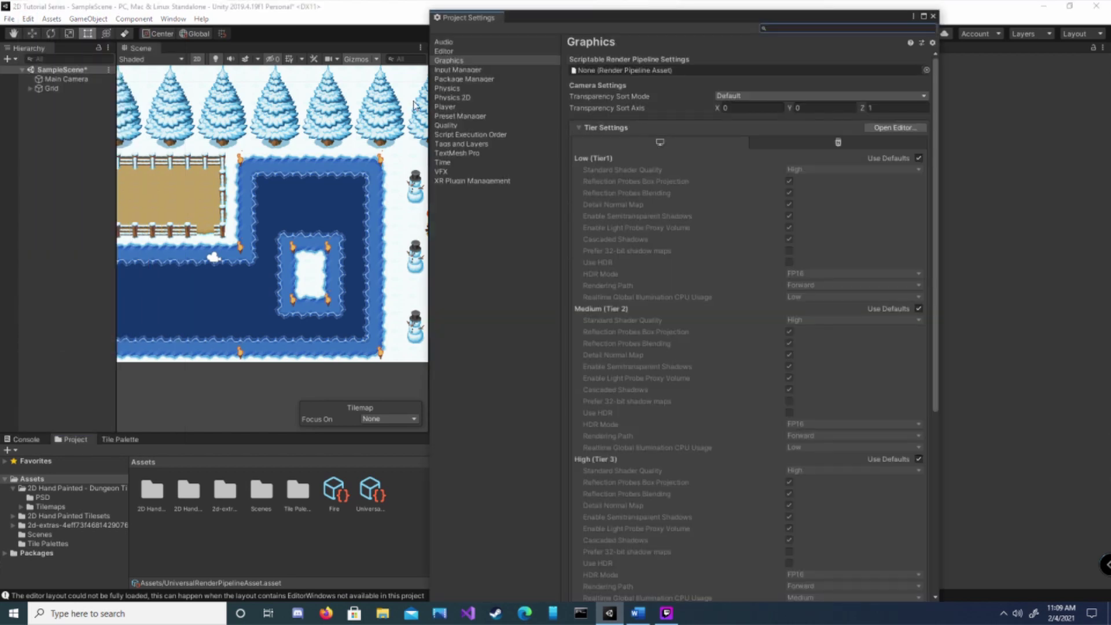
left_click_drag(369, 490, 619, 71)
left_click(932, 16)
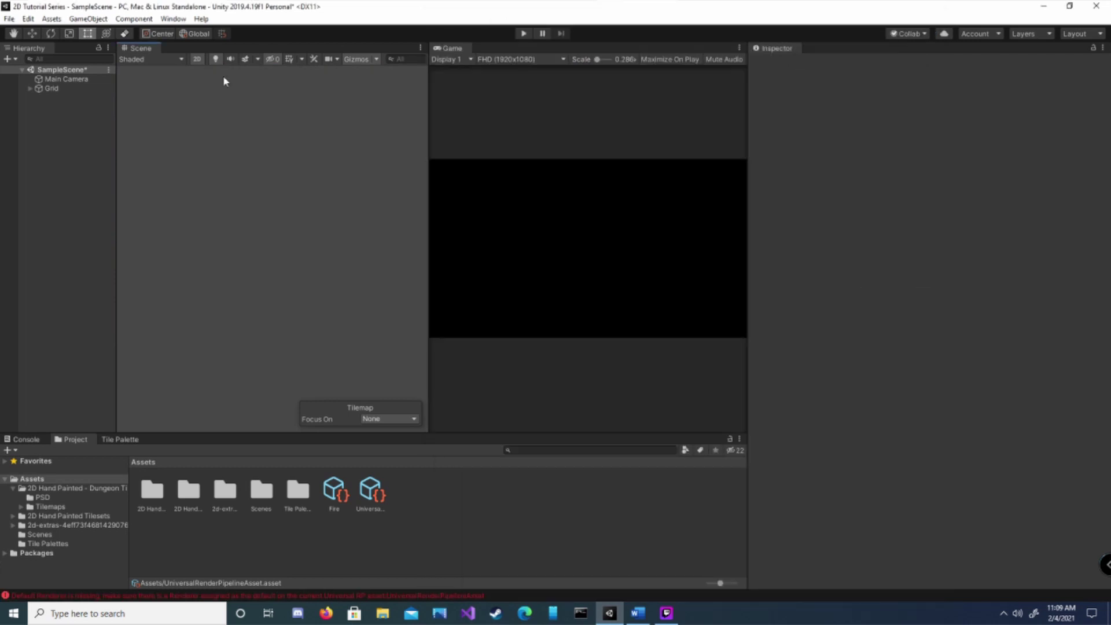
Create a Universal Render Pipeline 2D Renderer (Experimental) asset in the Assets folder, keeping the default name
left_click(370, 492)
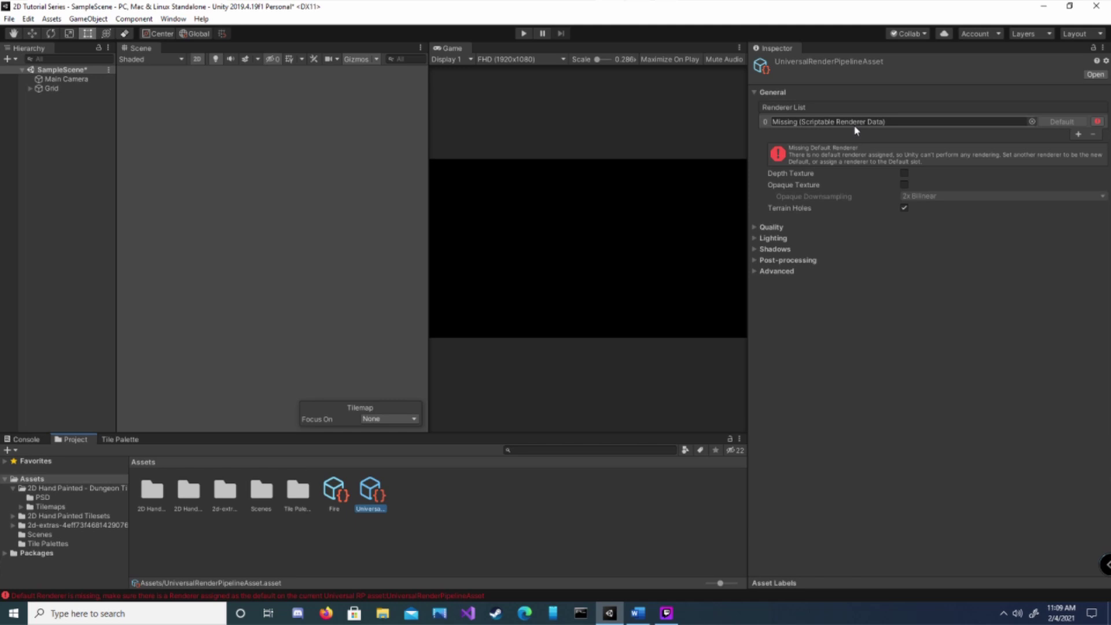
right_click(473, 493)
mouse_move(536, 209)
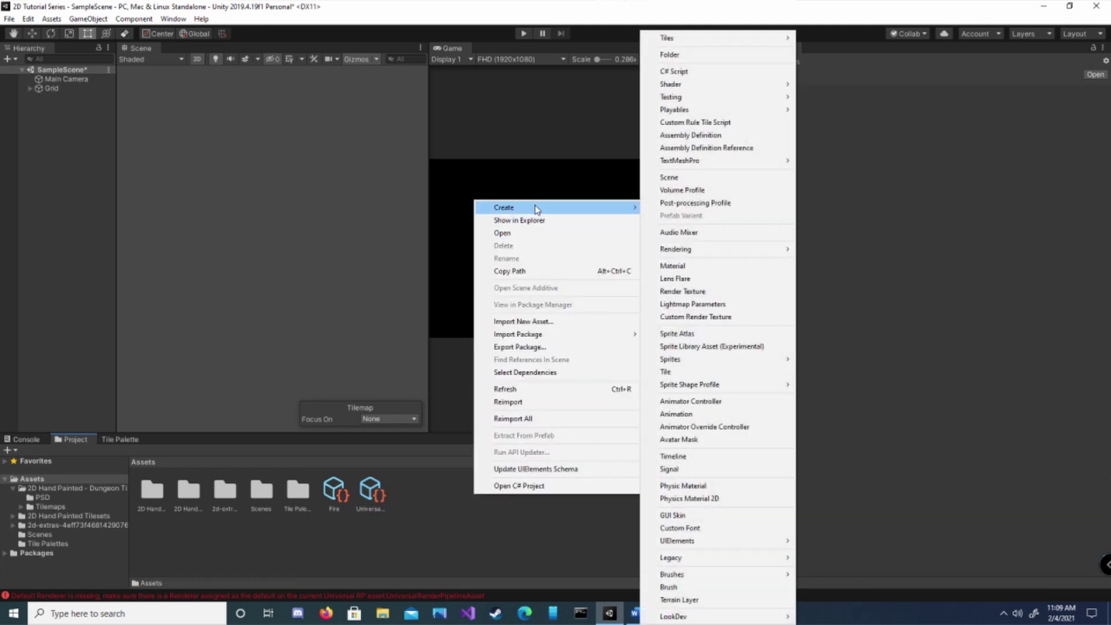
mouse_move(743, 254)
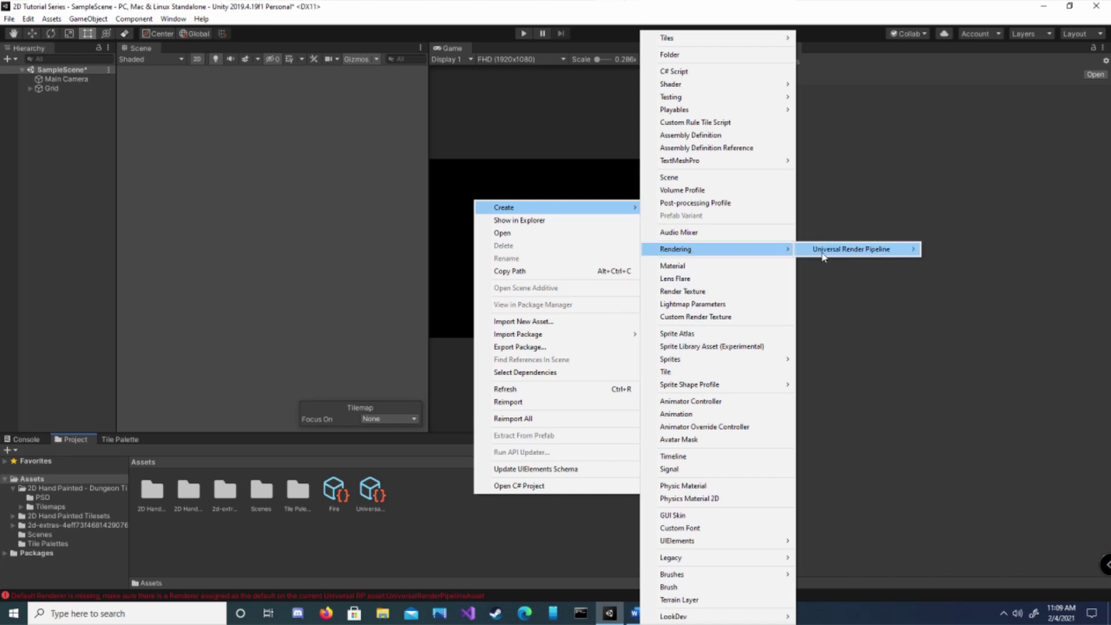
mouse_move(822, 256)
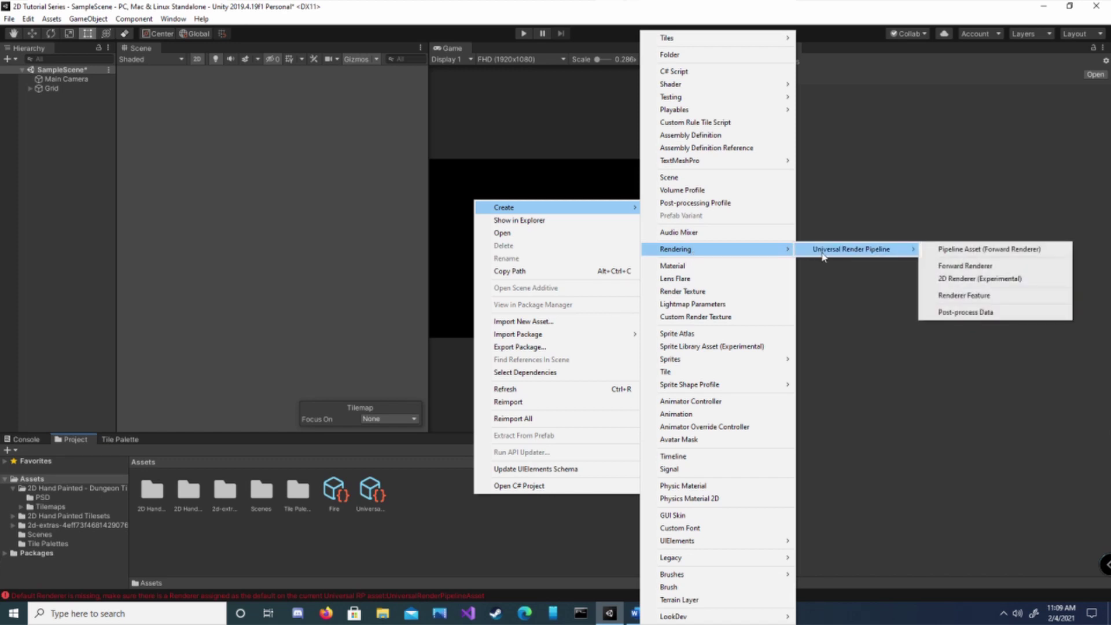
left_click(976, 280)
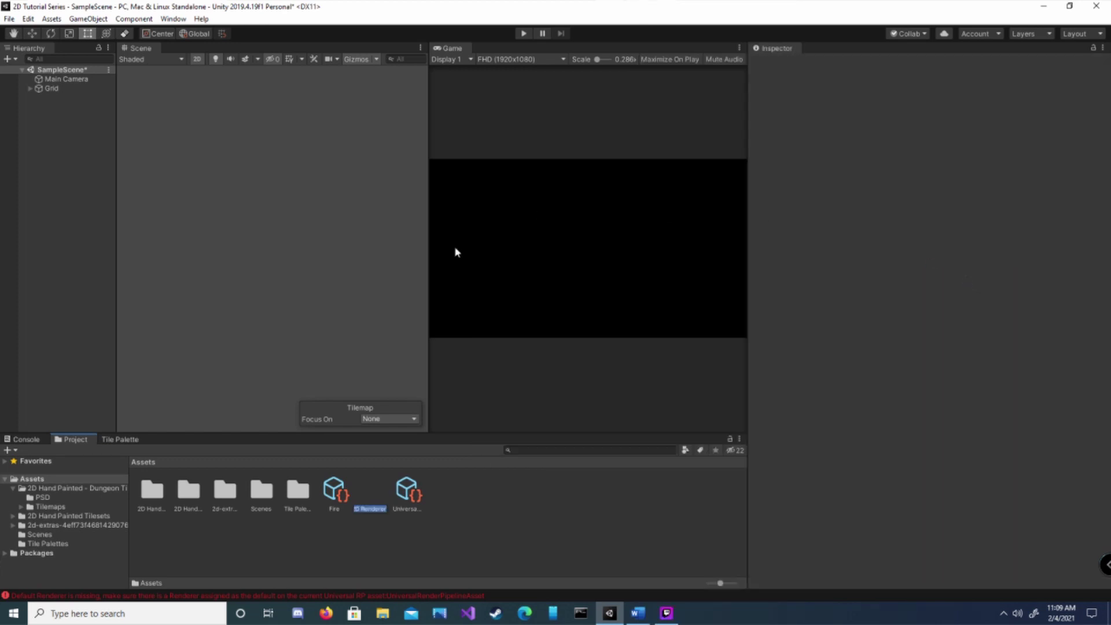
key("Return")
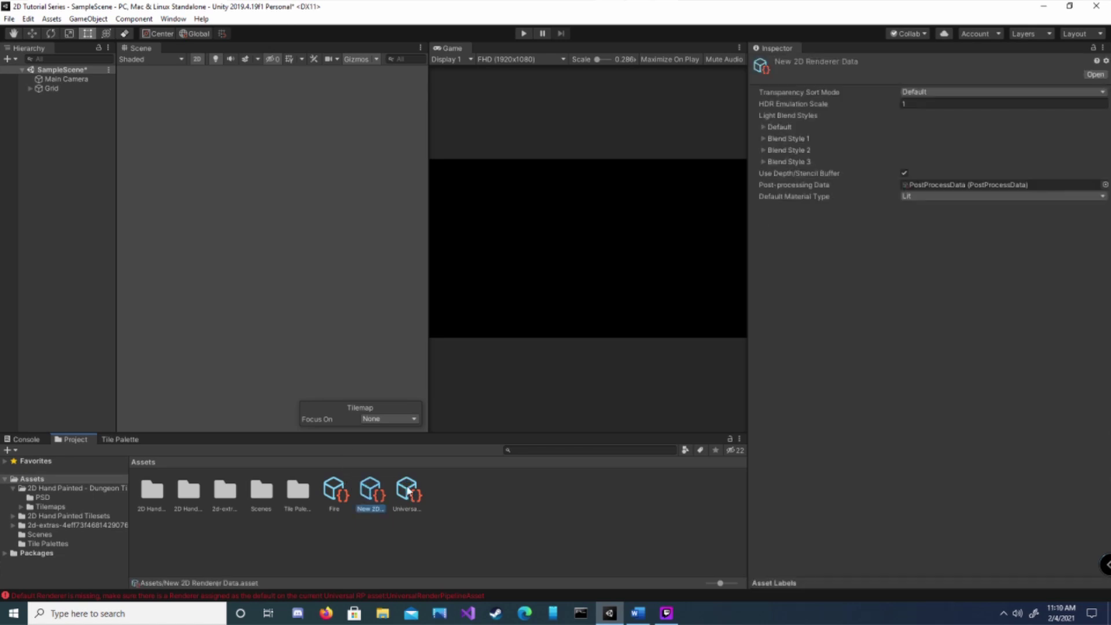
Assign the new 2D renderer data asset to the default slot in UniversalRenderPipelineAsset's Renderer List
left_click(408, 490)
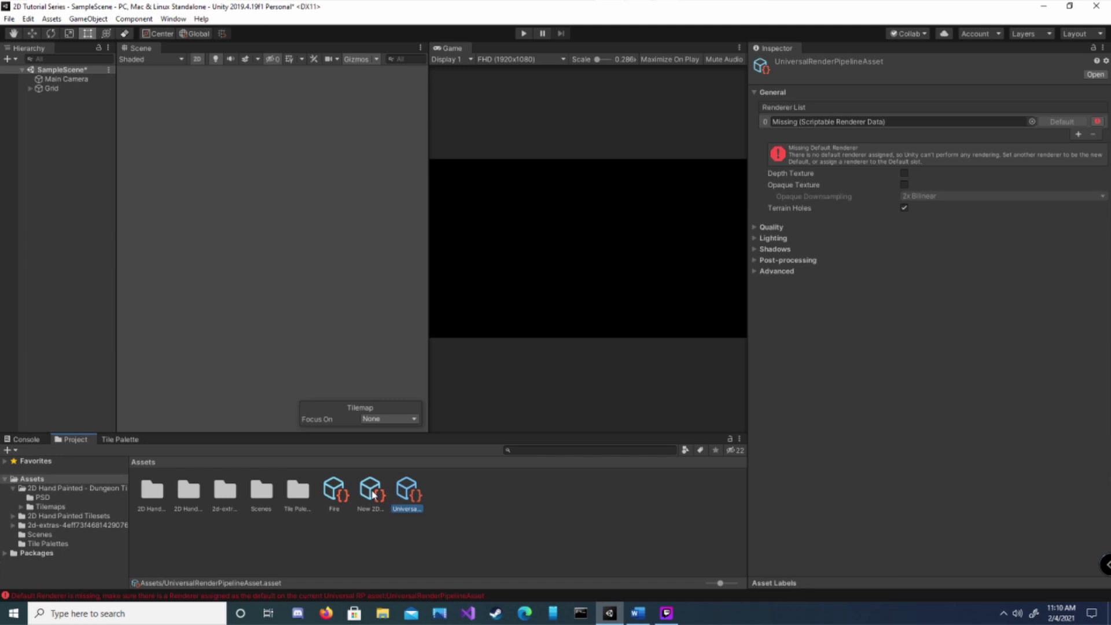
left_click_drag(373, 494, 842, 122)
left_click(34, 165)
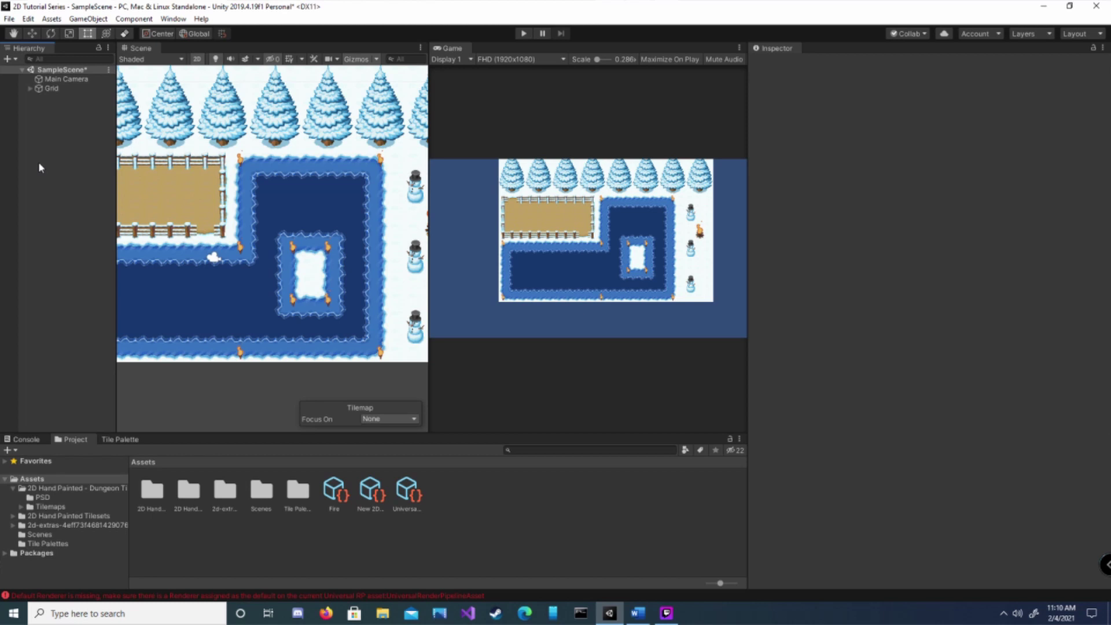
Check TilemapGround's renderer material and upgrade the open scene to the 2D Renderer (Experimental)
left_click(30, 89)
left_click(62, 99)
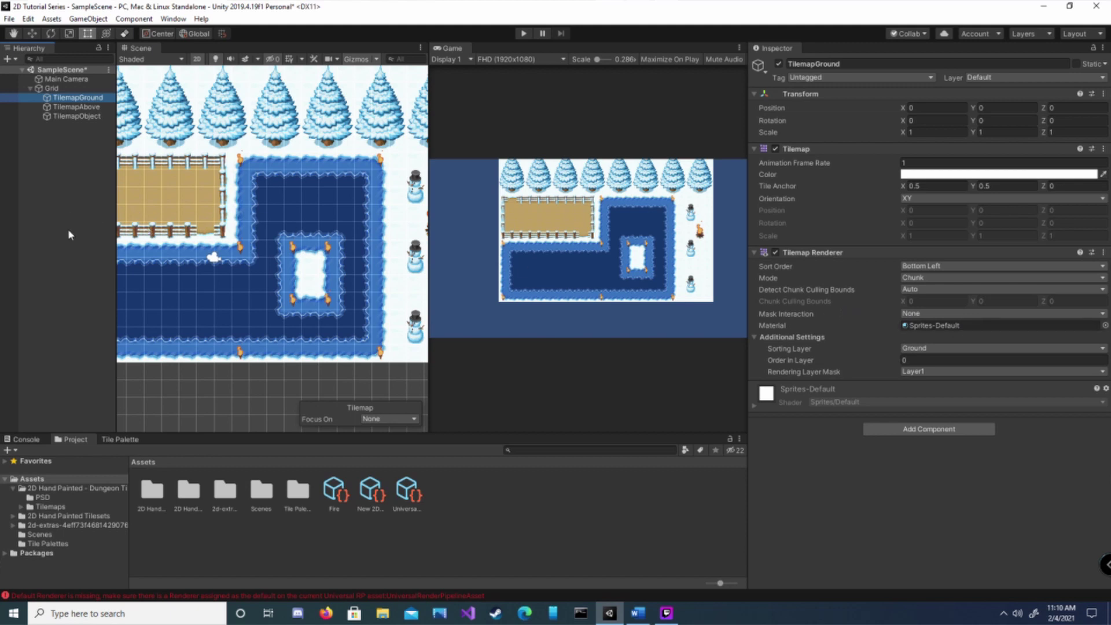
left_click(30, 88)
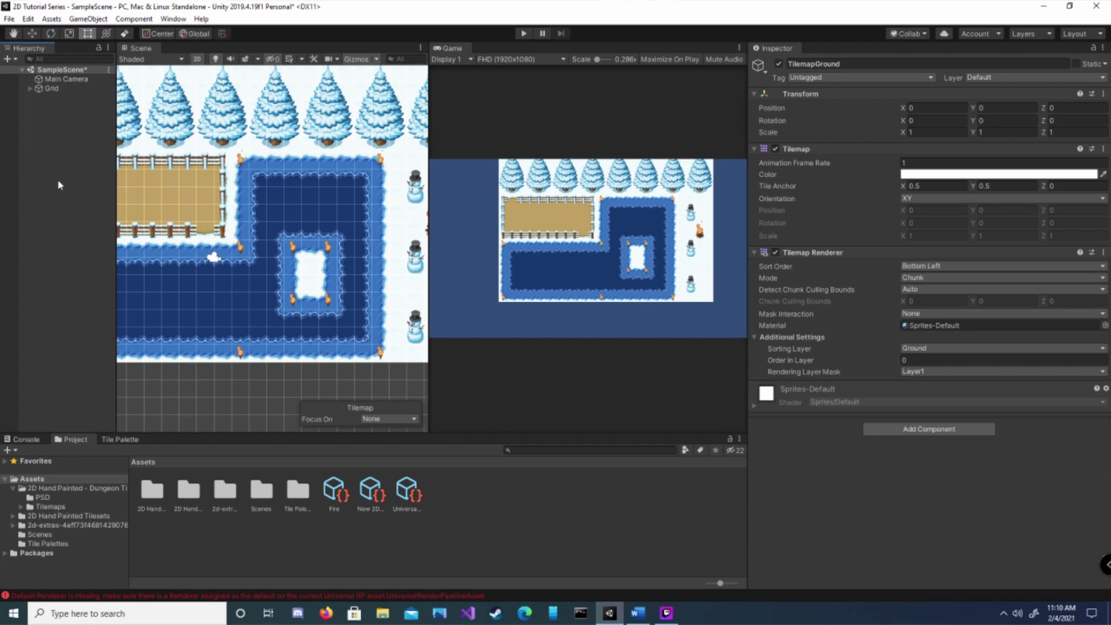
left_click(28, 18)
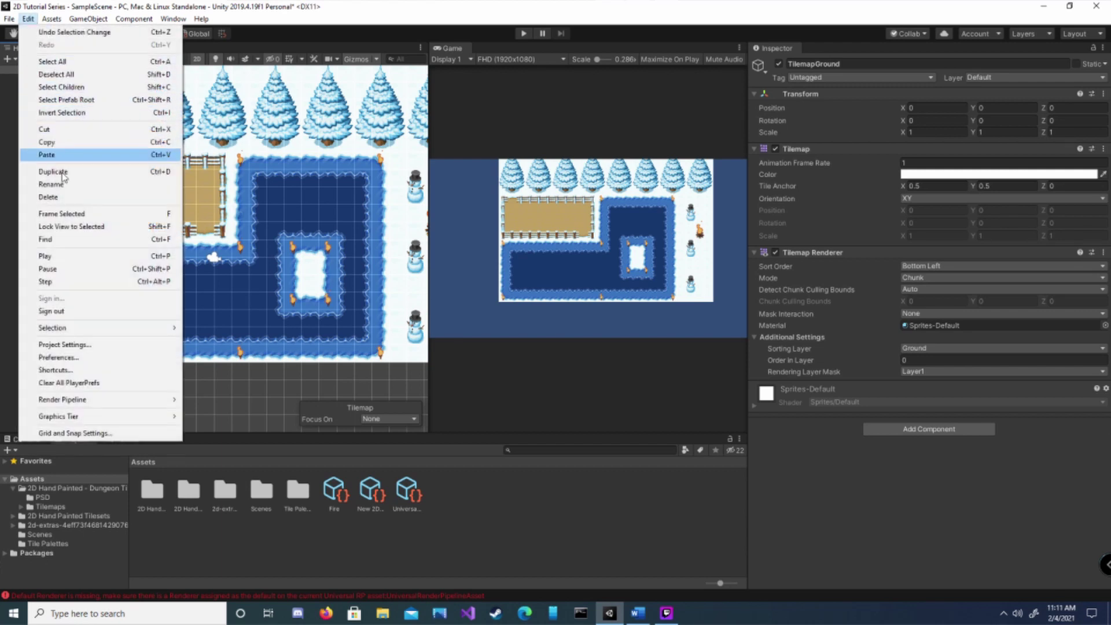
mouse_move(82, 401)
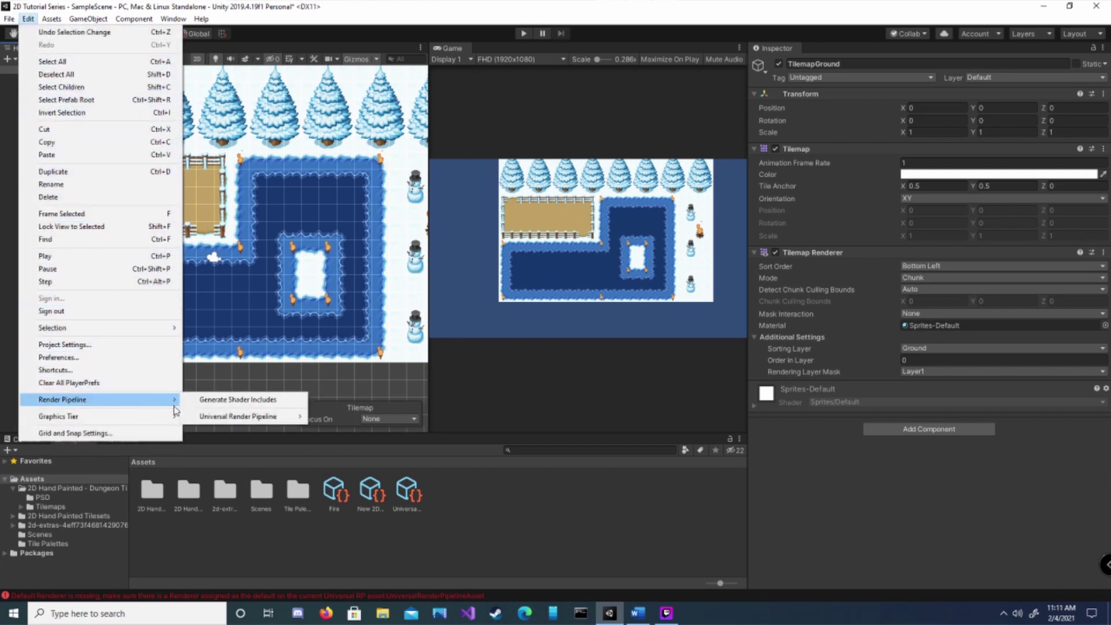
mouse_move(270, 421)
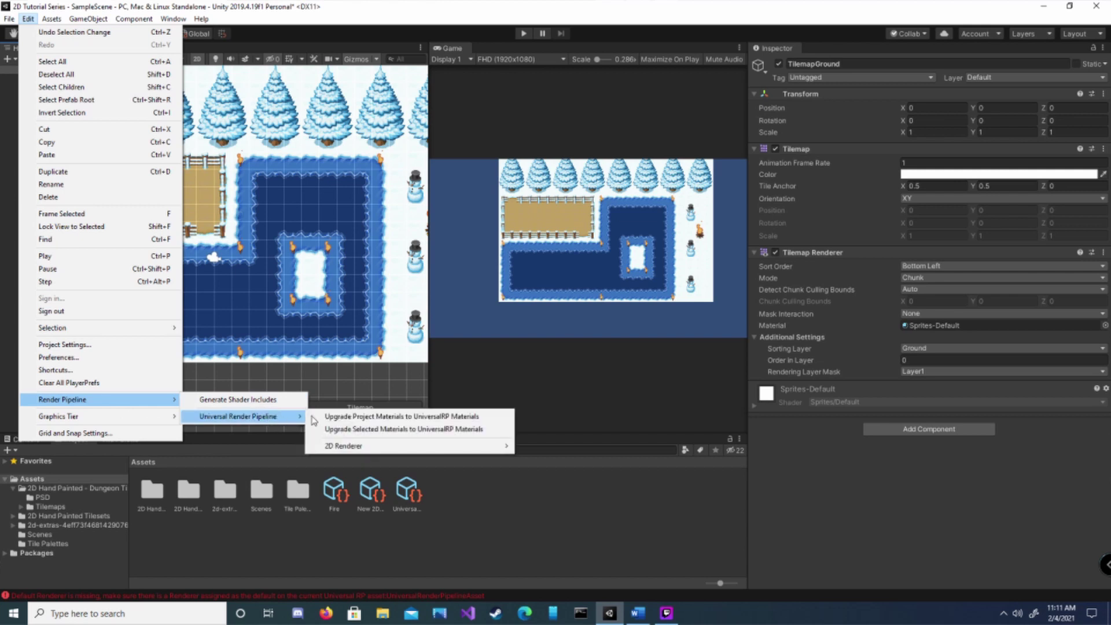
mouse_move(383, 450)
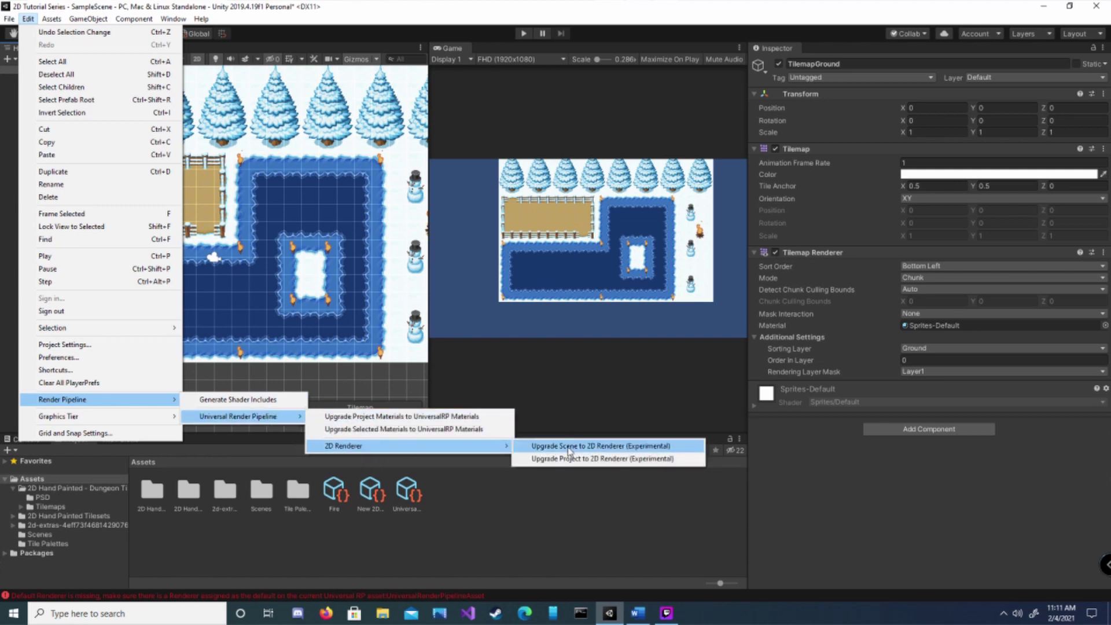
left_click(622, 446)
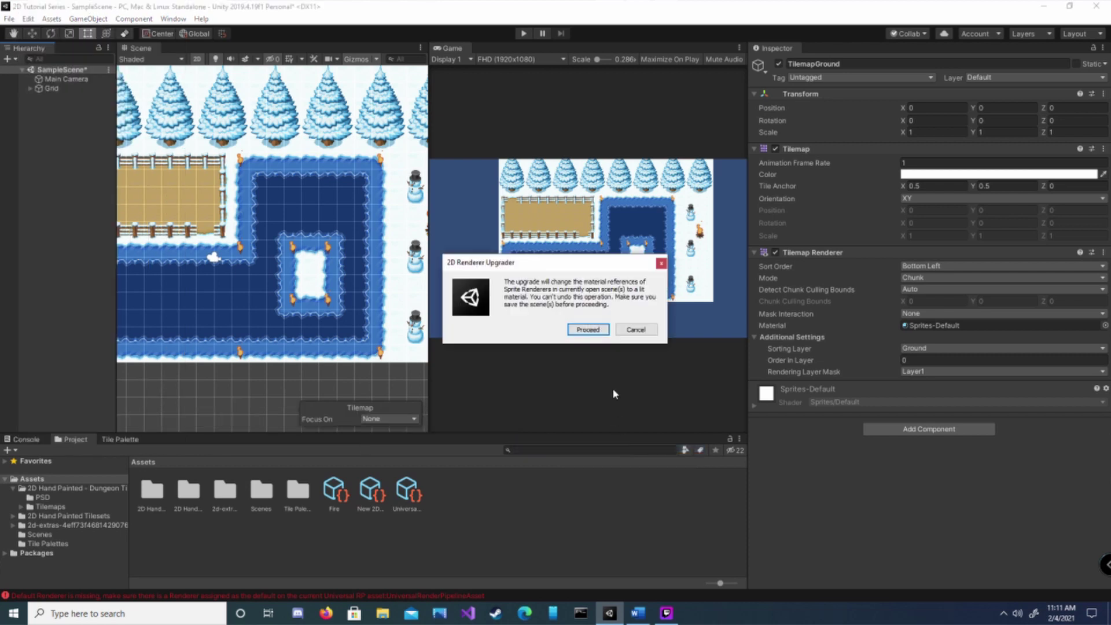
left_click(593, 331)
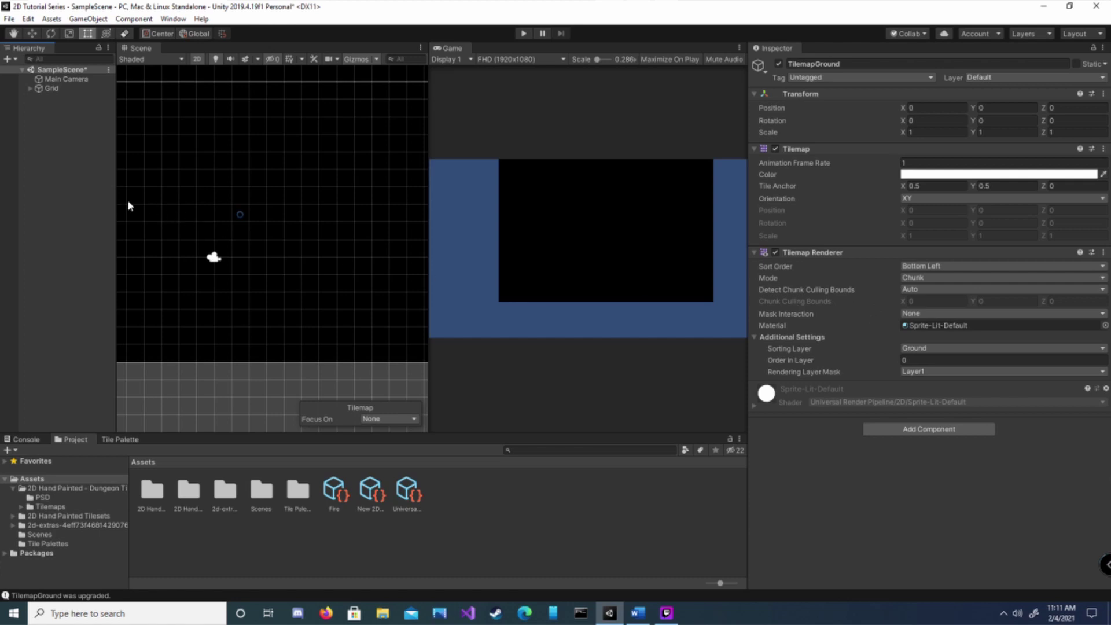
Add a Global Light 2D (Experimental) to the scene
right_click(47, 231)
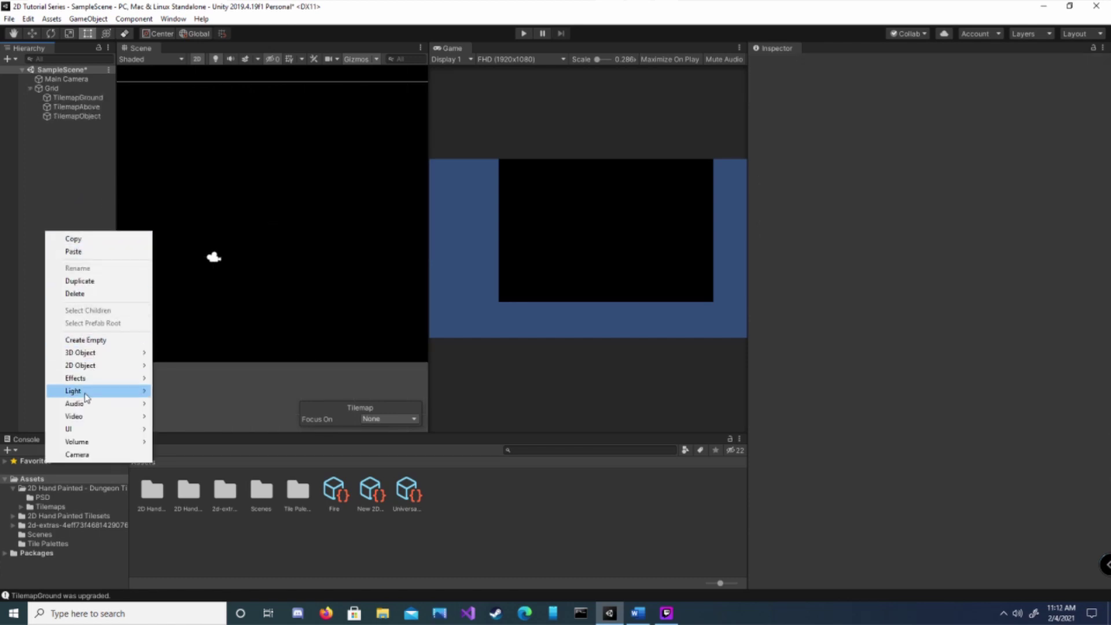
mouse_move(186, 388)
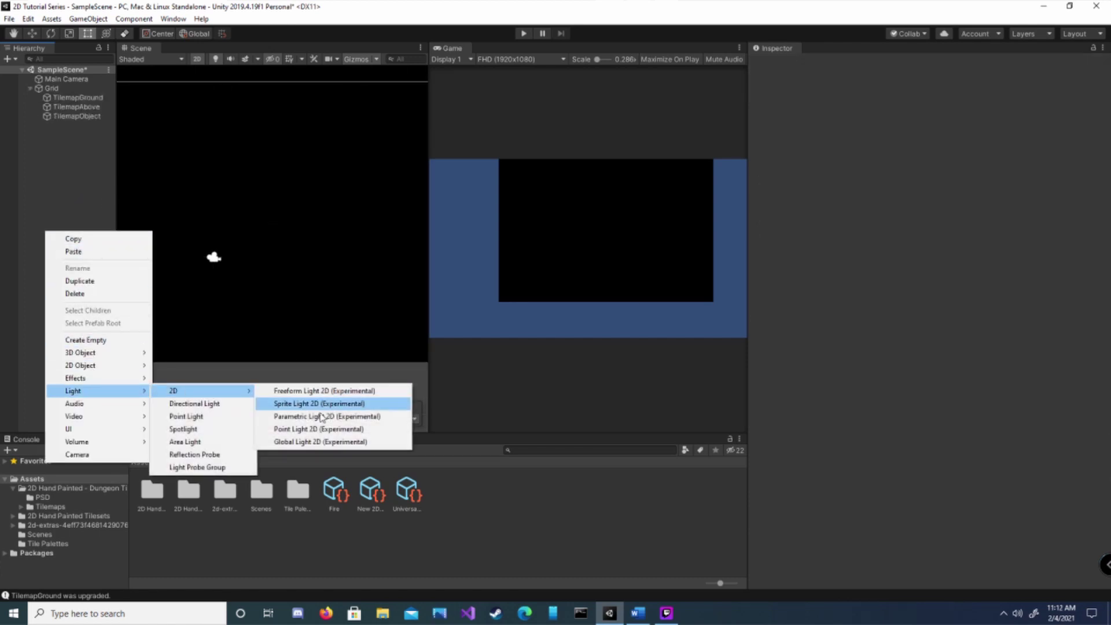
left_click(309, 442)
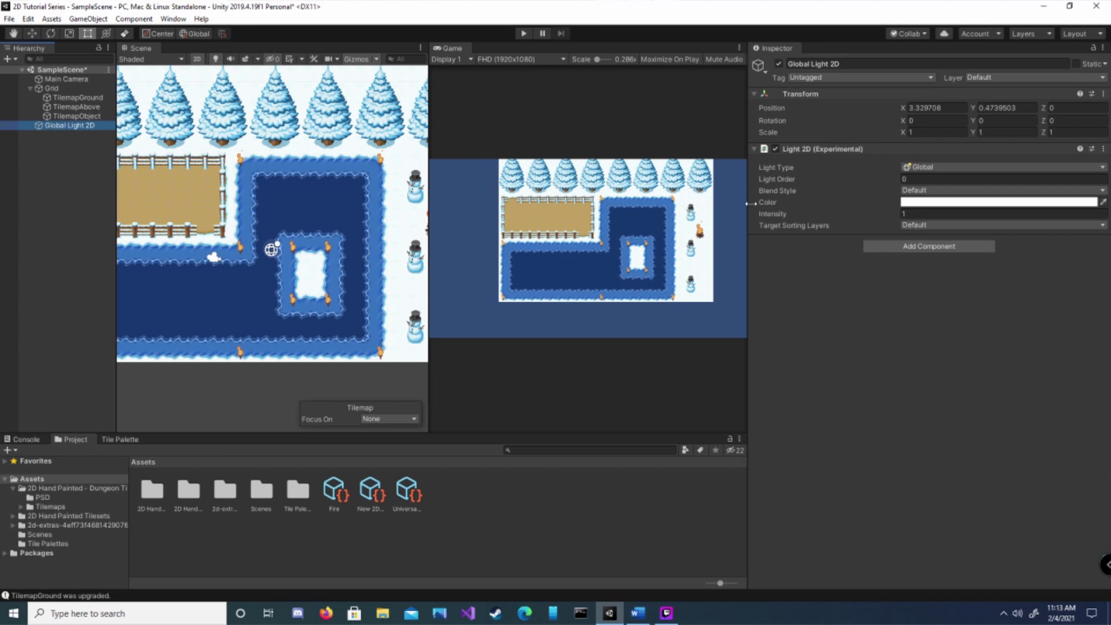
Set the Global Light 2D's intensity to 0.25
left_click(869, 214)
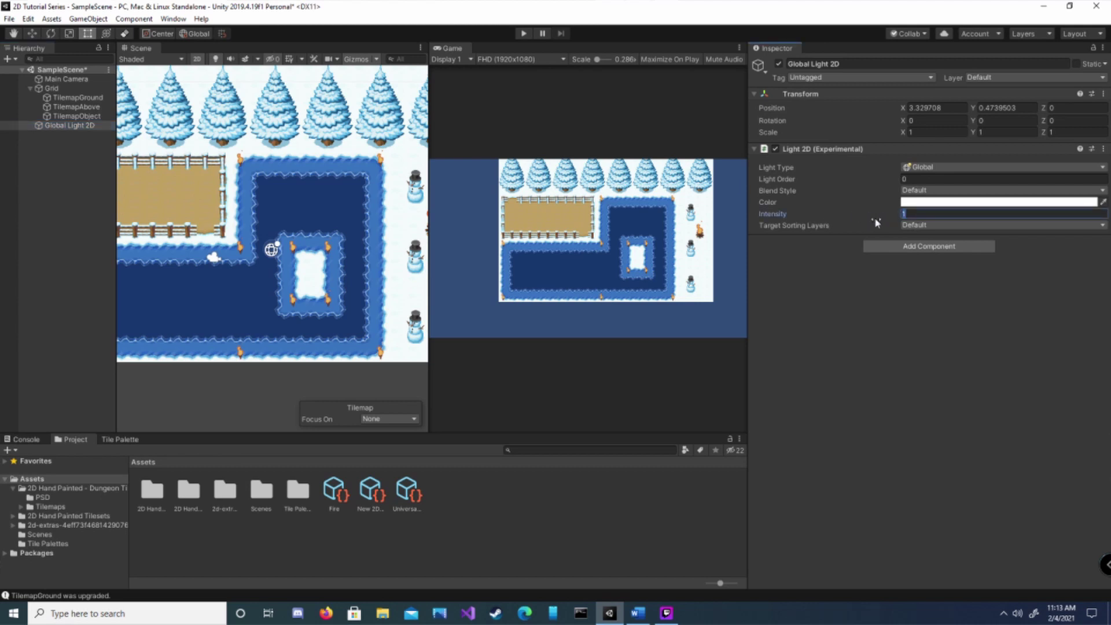
type("25")
key("Return")
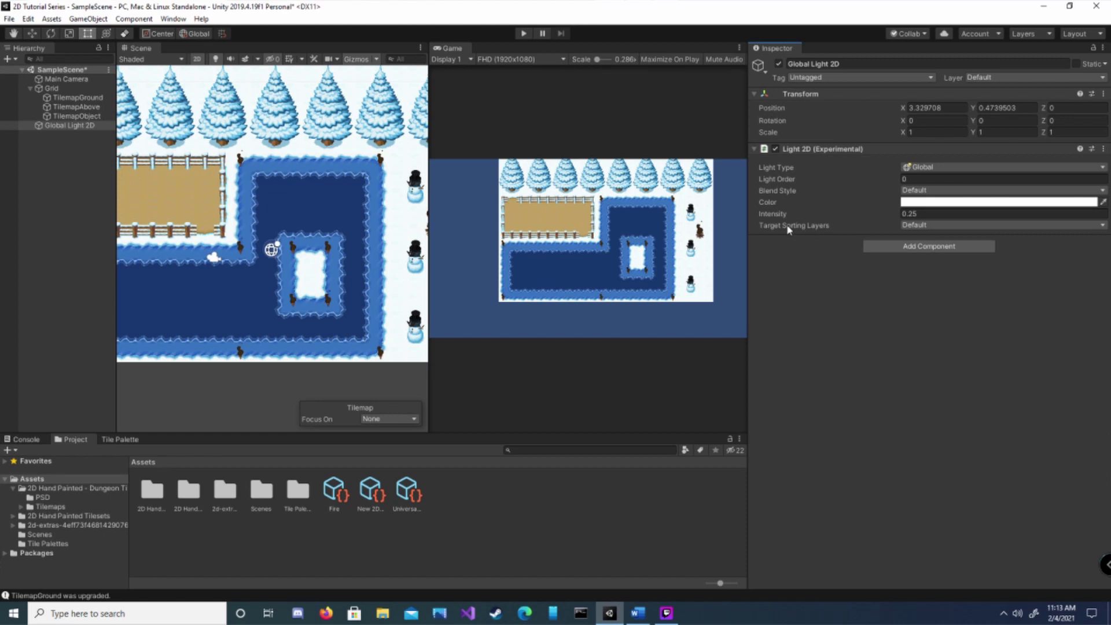
Set the Global Light 2D's Target Sorting Layers to All
left_click(923, 225)
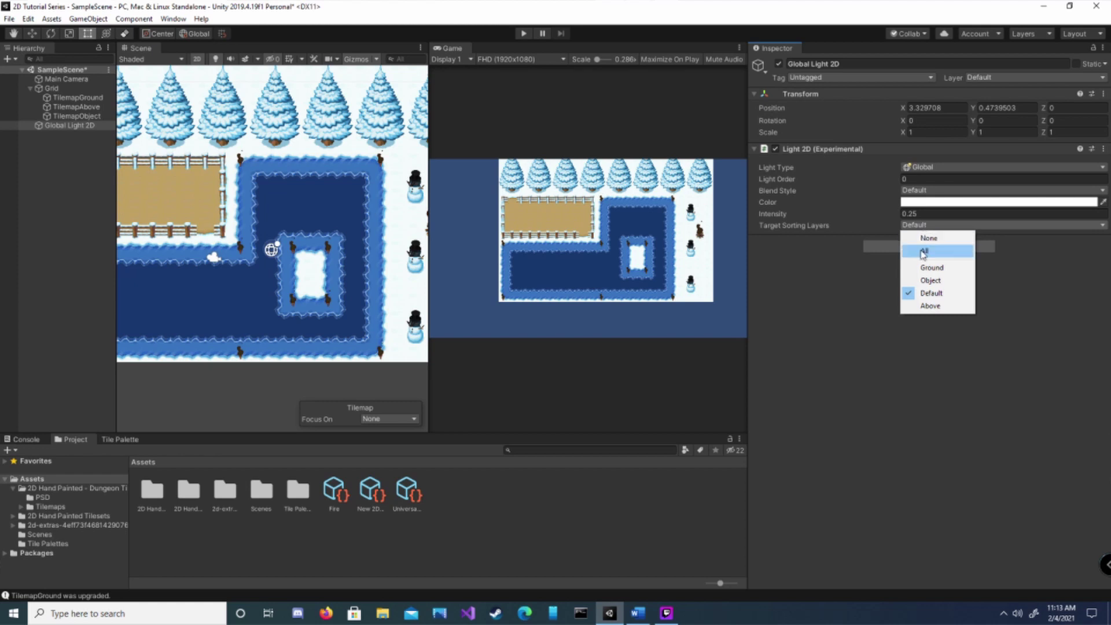
left_click(923, 251)
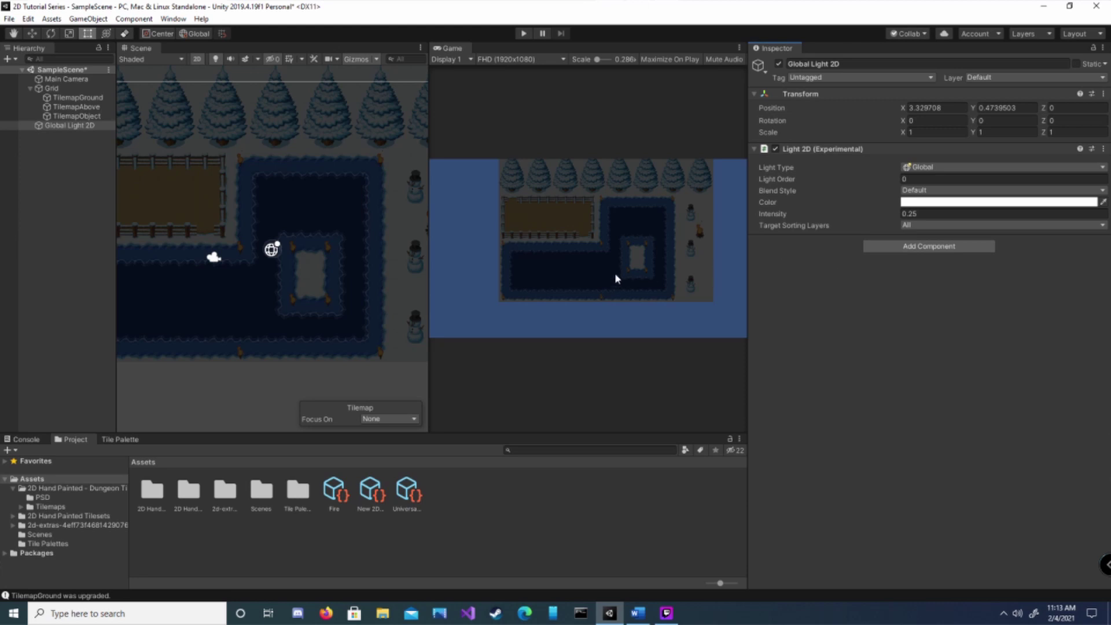
Add a Point Light 2D (Experimental) and move it onto the torch at the pond's inner corner, about X 1.47, Y 0.56
left_click_drag(115, 228, 27, 230)
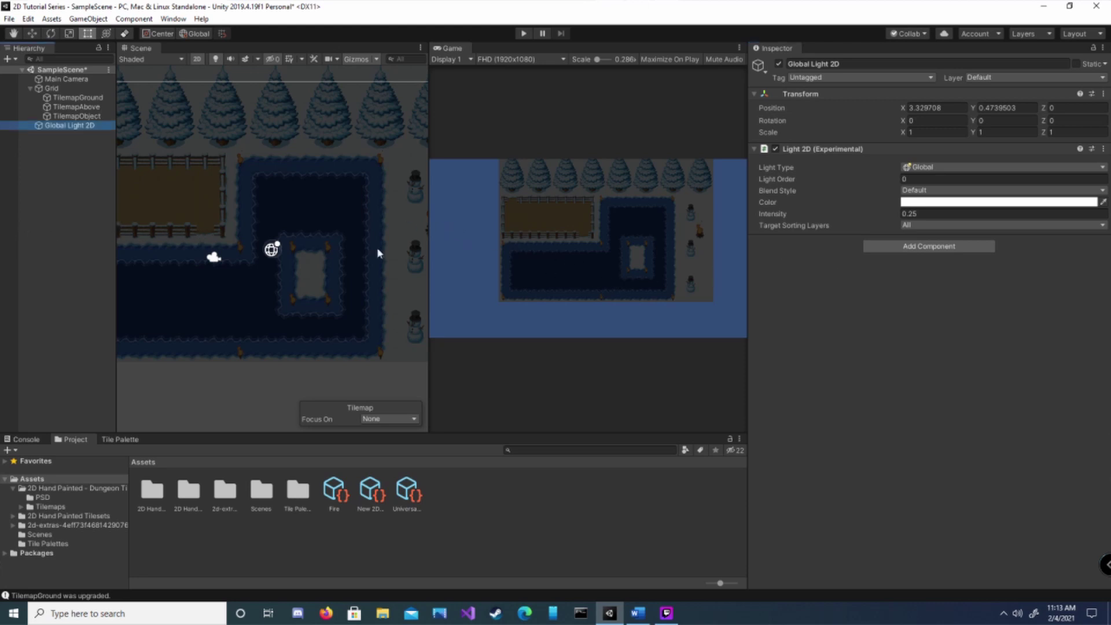
left_click_drag(431, 250, 631, 249)
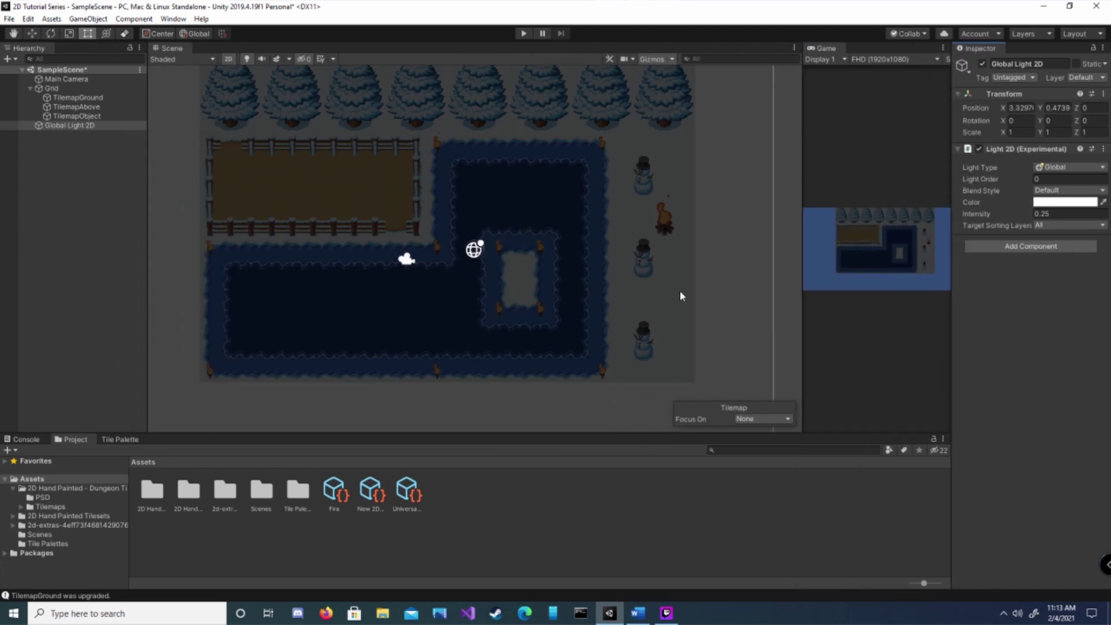
right_click(101, 265)
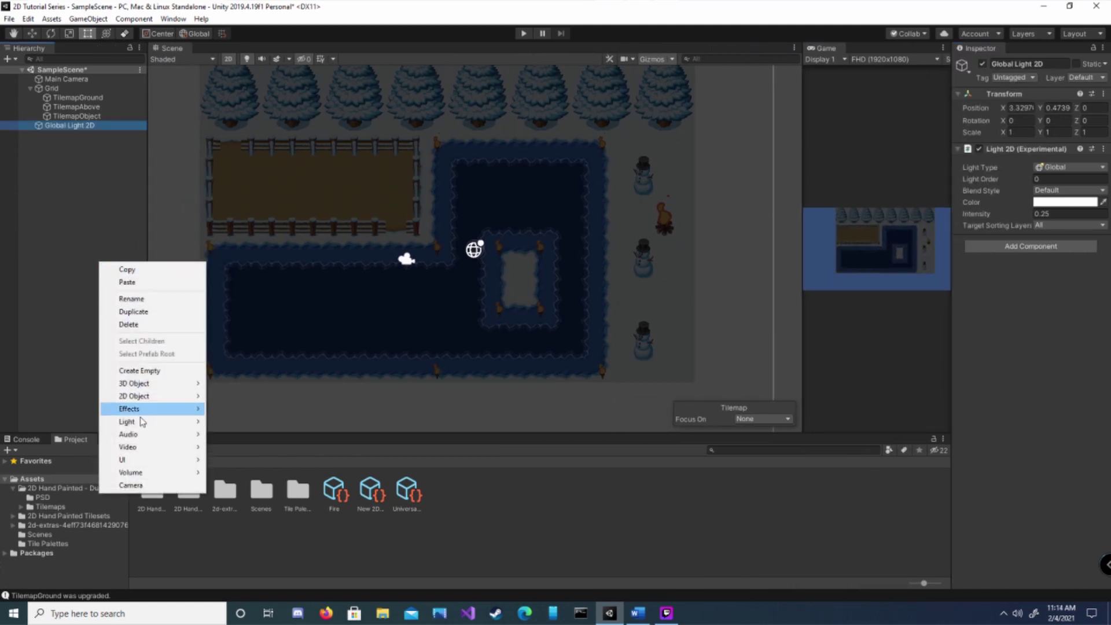
mouse_move(142, 421)
mouse_move(238, 427)
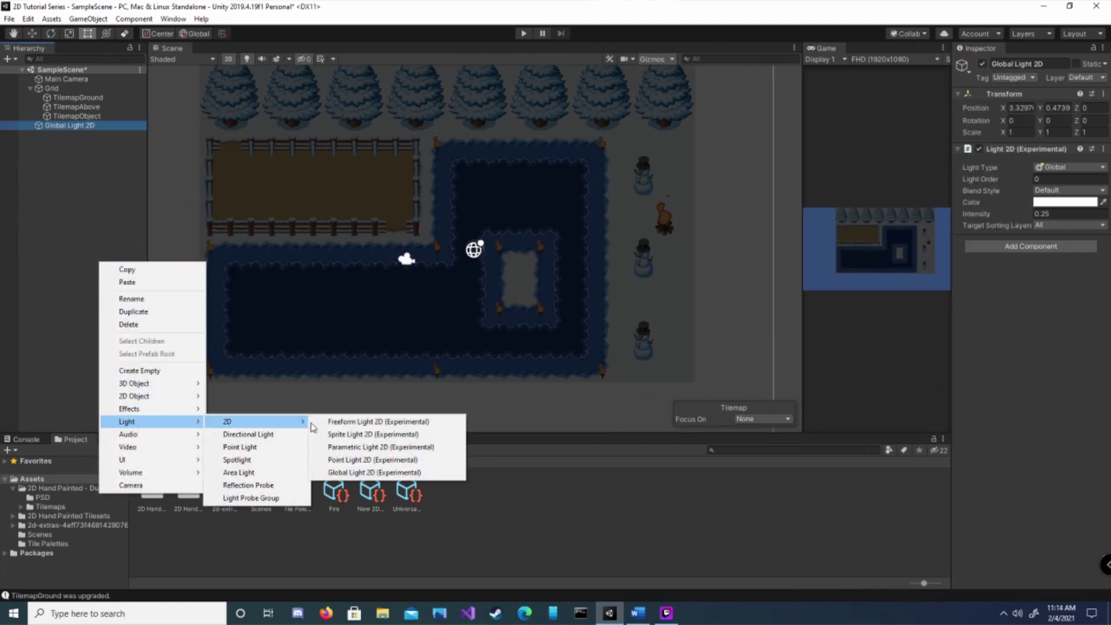
left_click(348, 460)
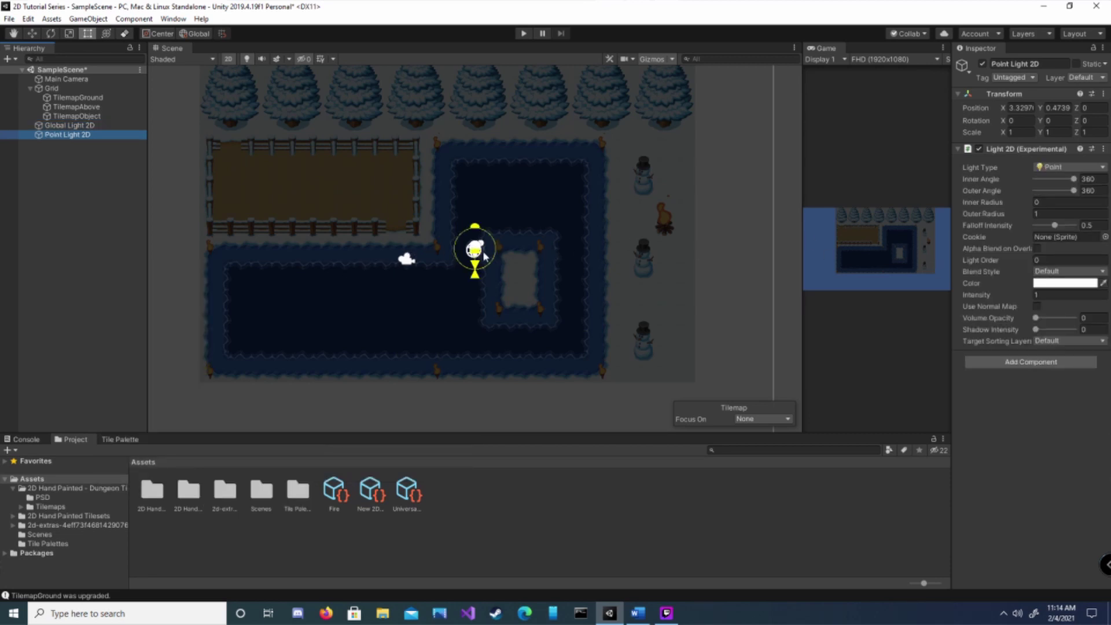
left_click(32, 33)
left_click_drag(481, 246, 443, 245)
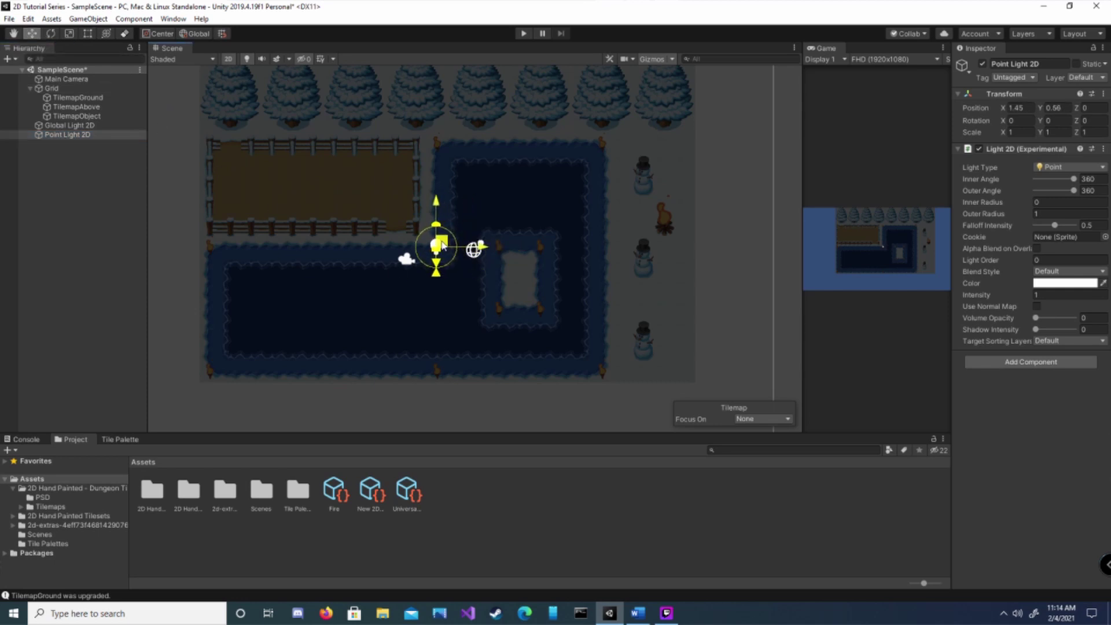
Try enlarging the point light's outer radius to about 3.11
left_click_drag(799, 236, 392, 235)
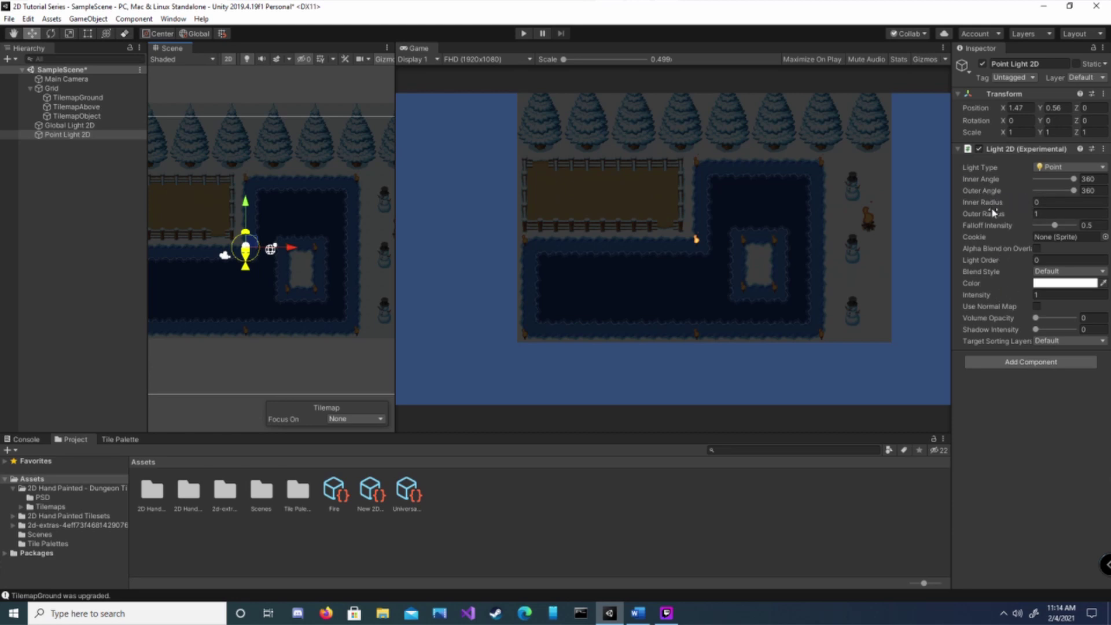
left_click(1033, 214)
type("1.5")
left_click_drag(1039, 215, 1013, 235)
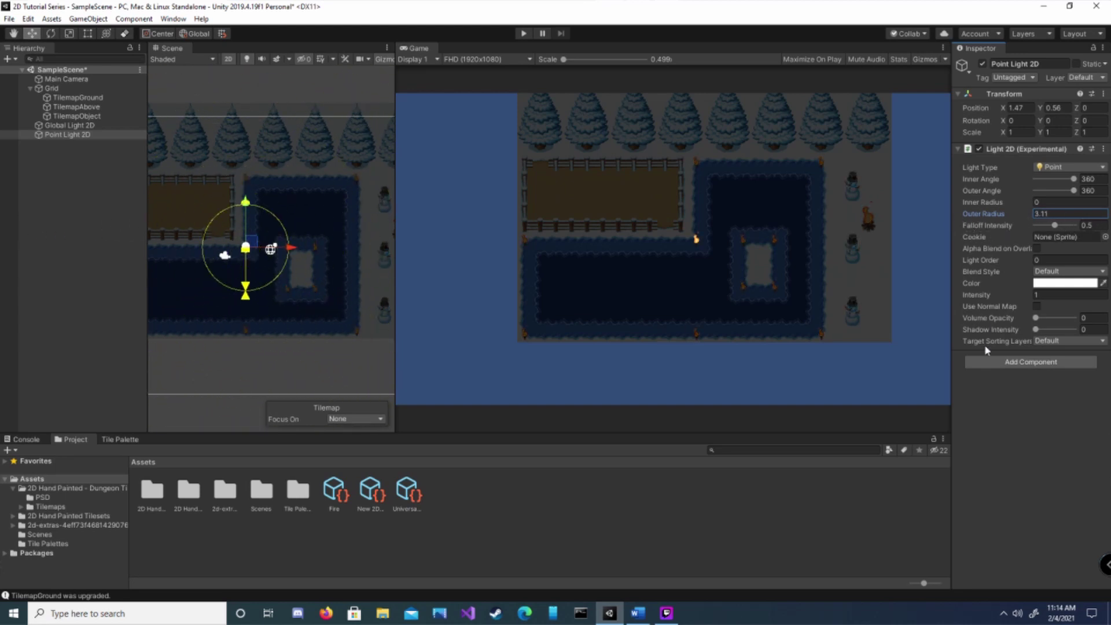
Set the point light's Target Sorting Layers to All and its outer radius to 2
left_click(1059, 341)
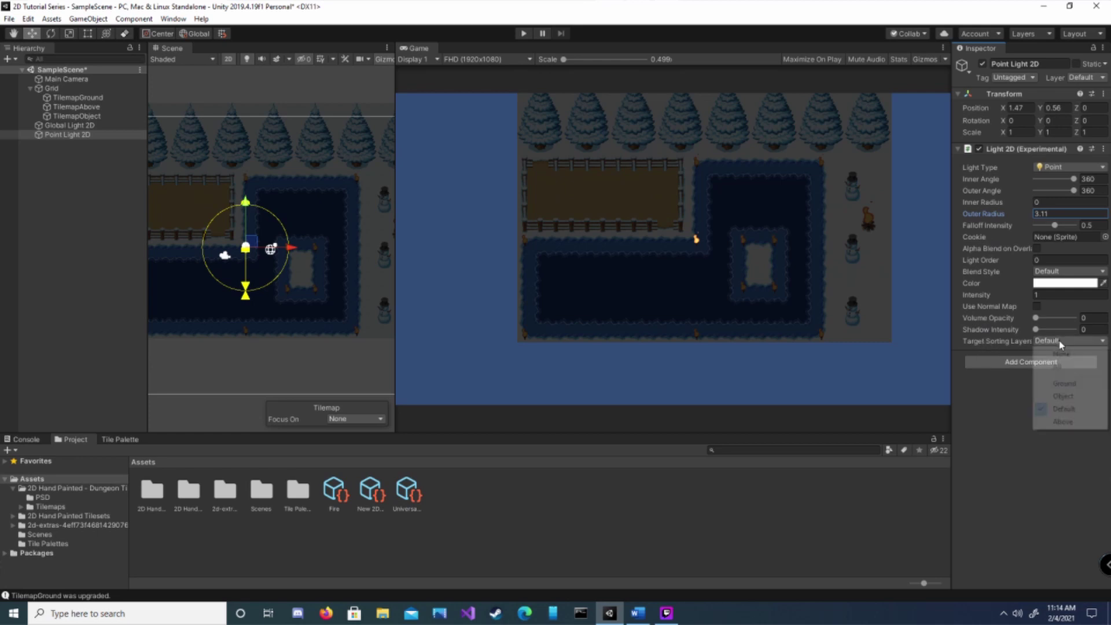
left_click(1060, 367)
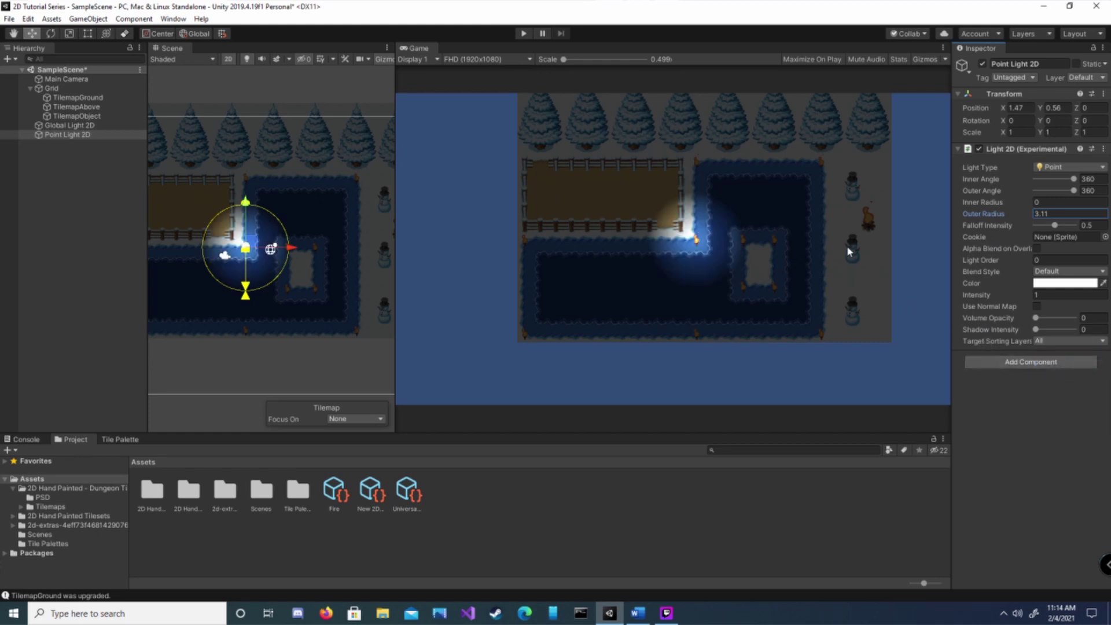
left_click(964, 215)
type("1")
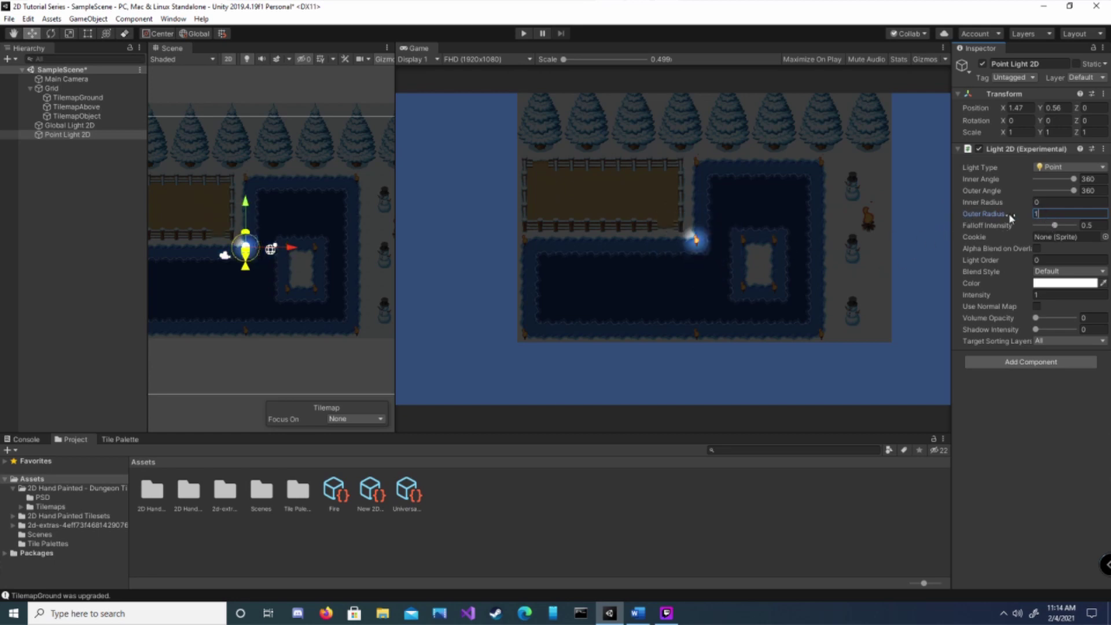
key("BackSpace")
type("2")
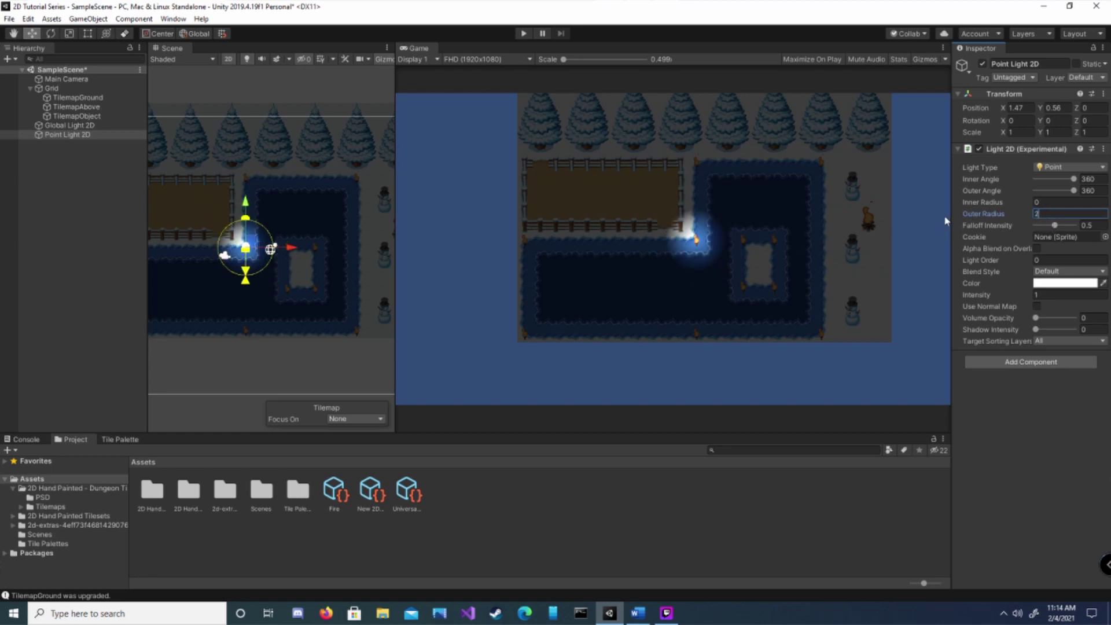
Duplicate the point light onto the pond's two far-left torches, at about X -9.58, Y 0.56 and X -9.58, Y -5.46
left_click(68, 141)
left_click(67, 135)
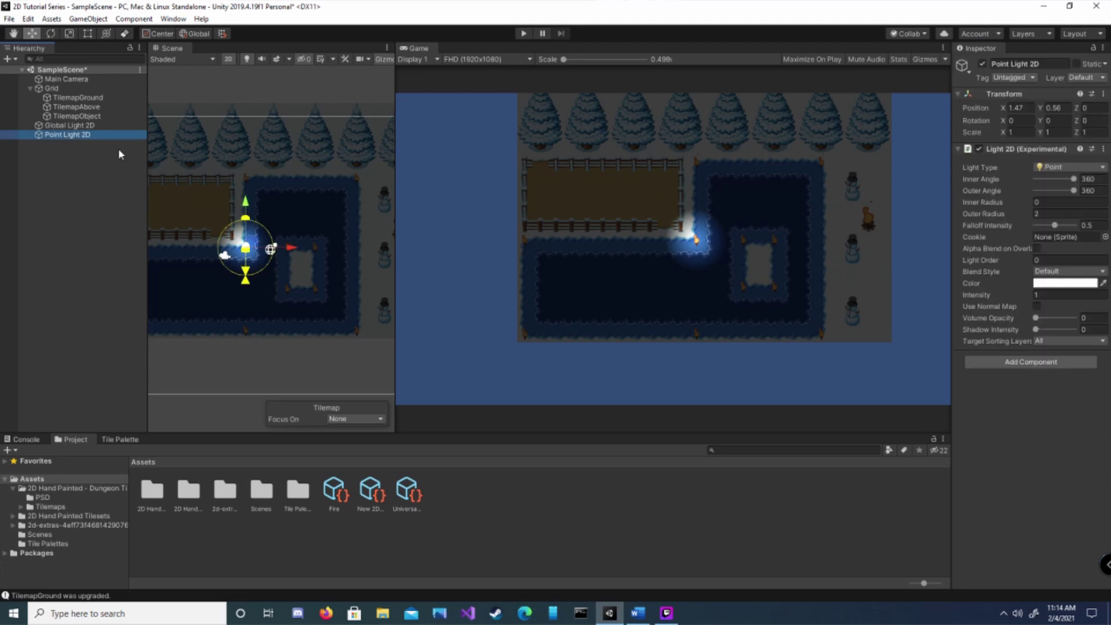
key("ctrl+d")
left_click_drag(245, 248, 289, 248)
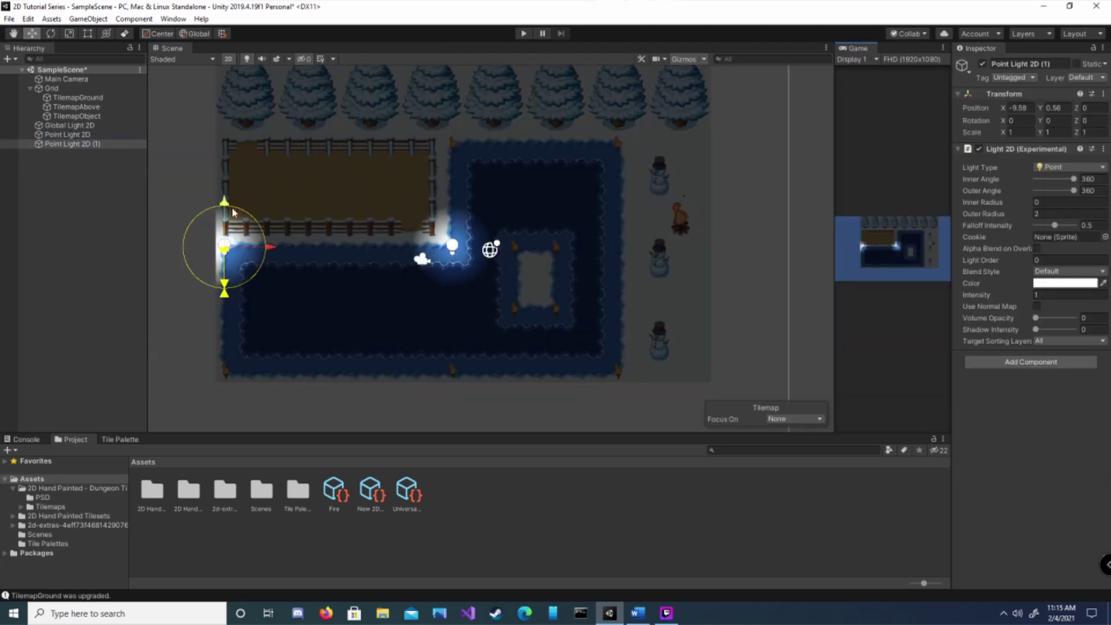
key("ctrl+d")
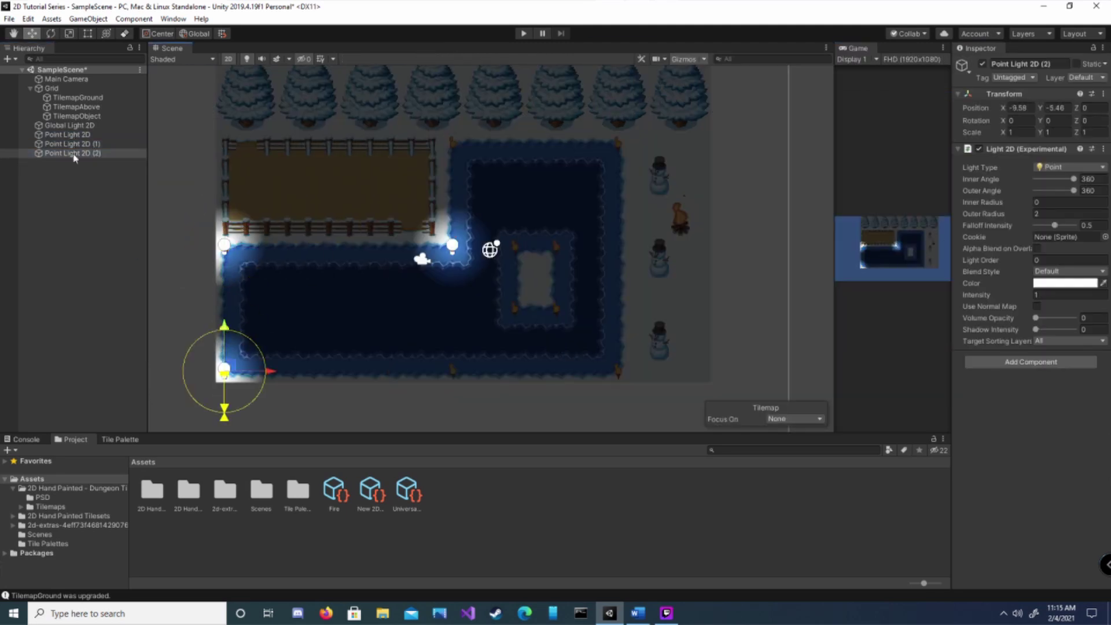
Place further copies of the point light on each remaining torch around the pond and island, and on the campfire beside the snowmen
key("ctrl+d")
left_click_drag(270, 371, 499, 371)
key("ctrl+d")
left_click_drag(499, 371, 664, 373)
key("ctrl+d")
left_click_drag(618, 325, 618, 100)
key("ctrl+d")
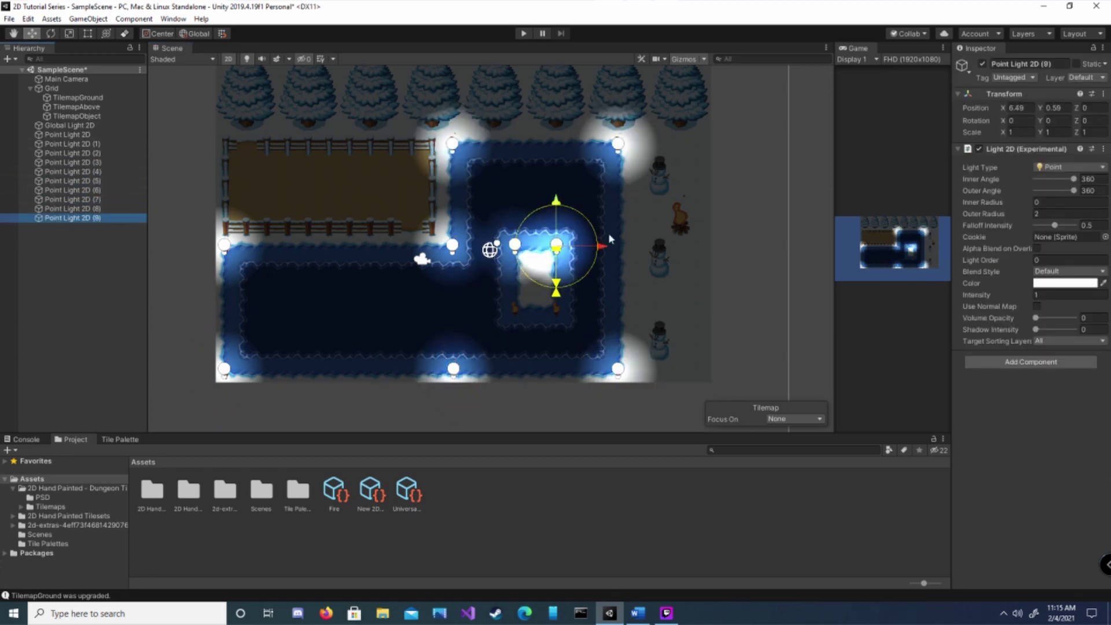
left_click_drag(609, 238, 676, 215)
key("ctrl+d")
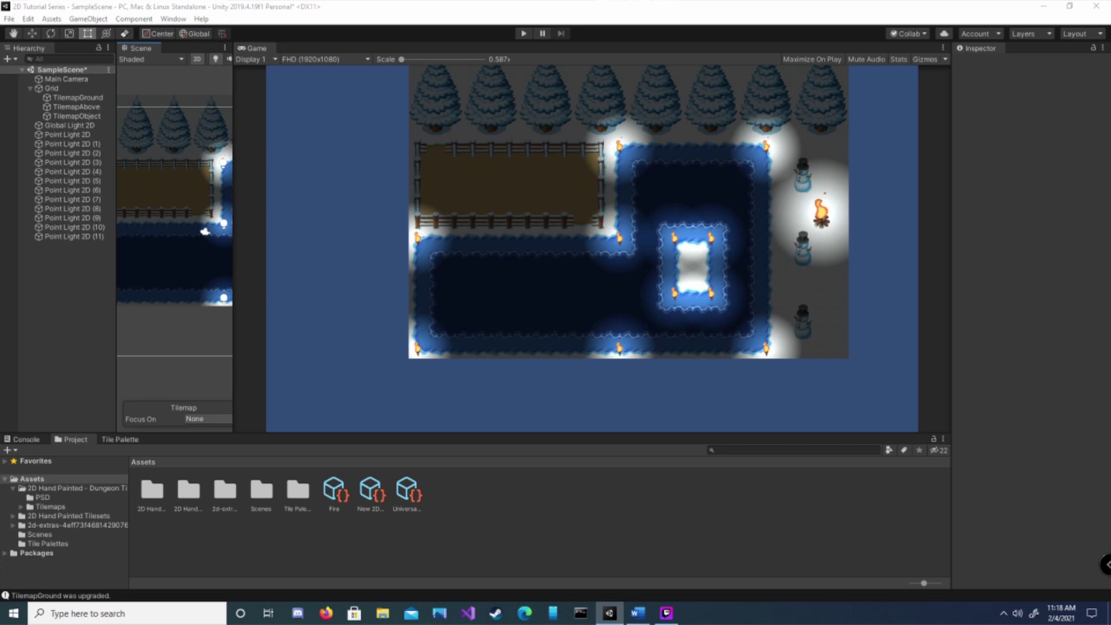
key("alt+Tab")
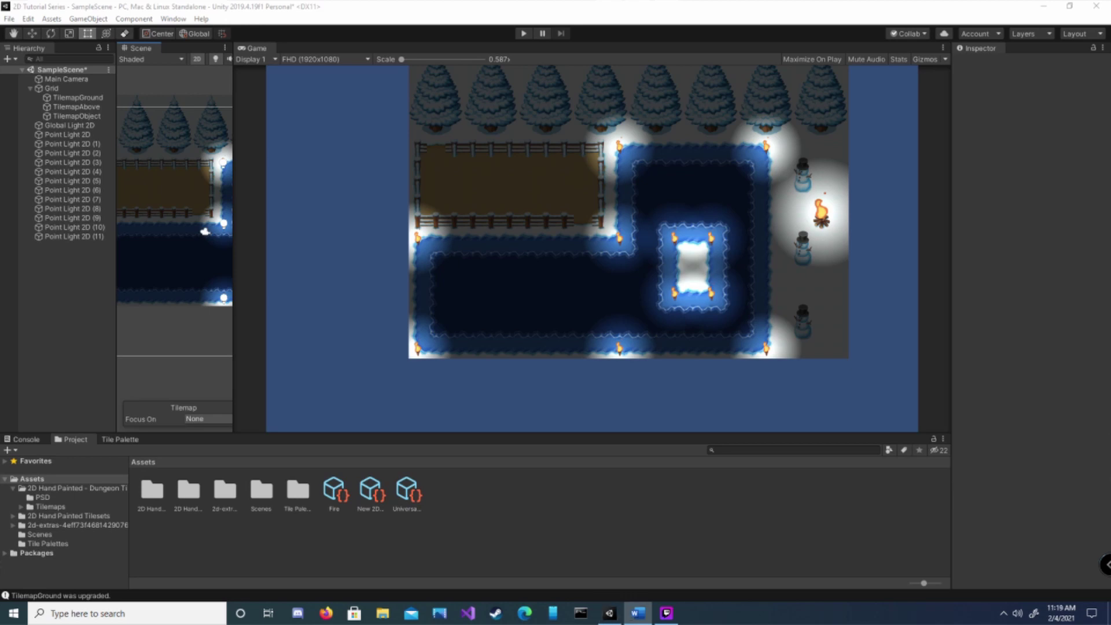